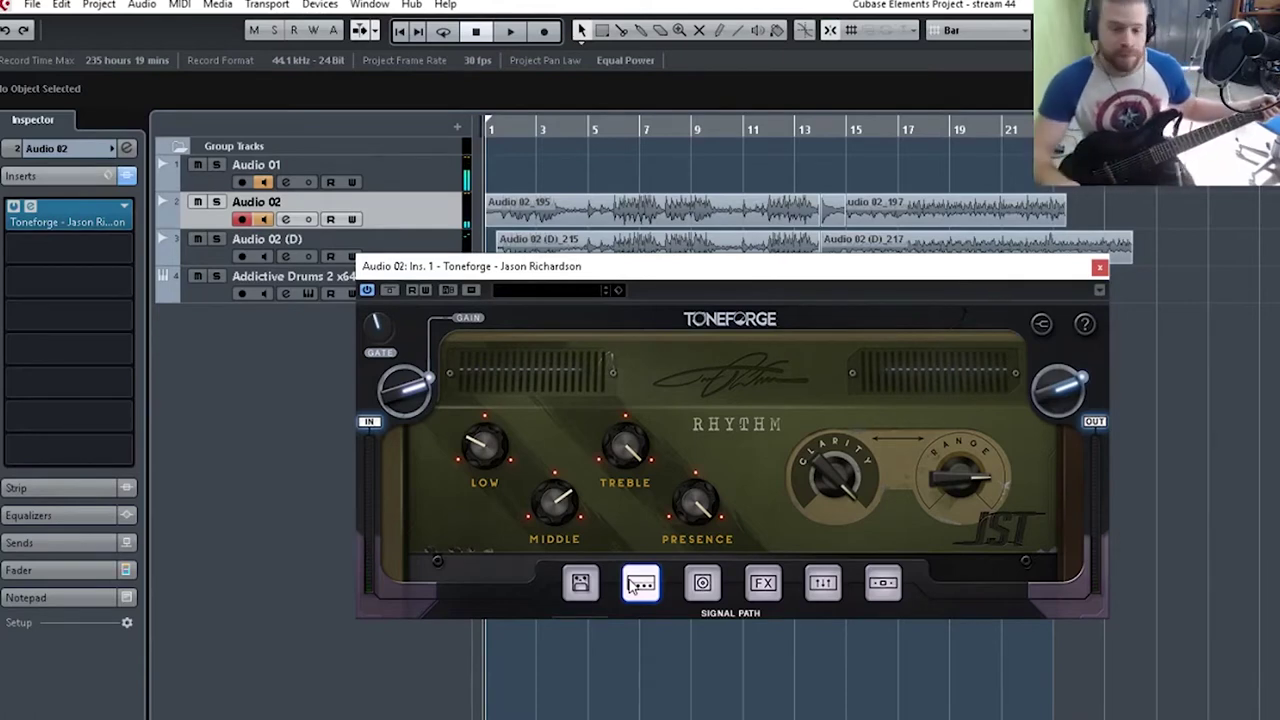
Switch the amp simulator to the Clean channel and raise the plugin's output level.
{"action": "left_click", "coordinate": [702, 588]}
{"action": "left_click", "coordinate": [650, 588]}
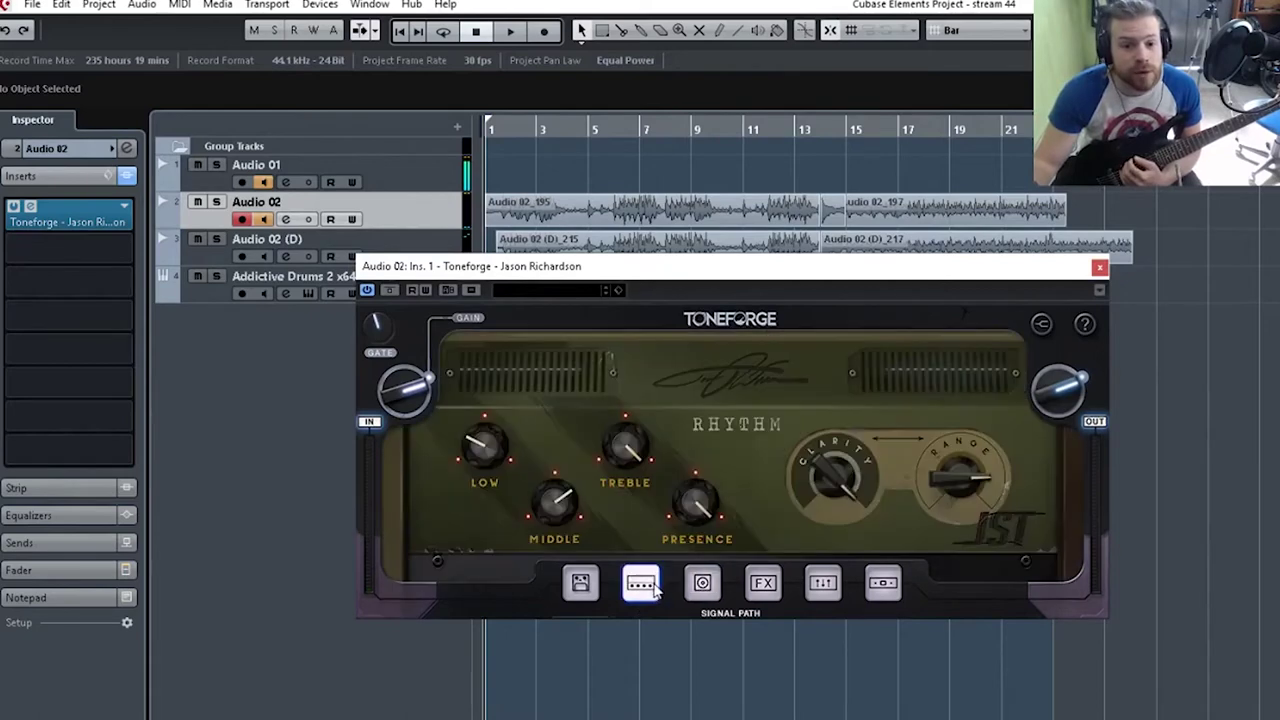
{"action": "left_click", "coordinate": [585, 590]}
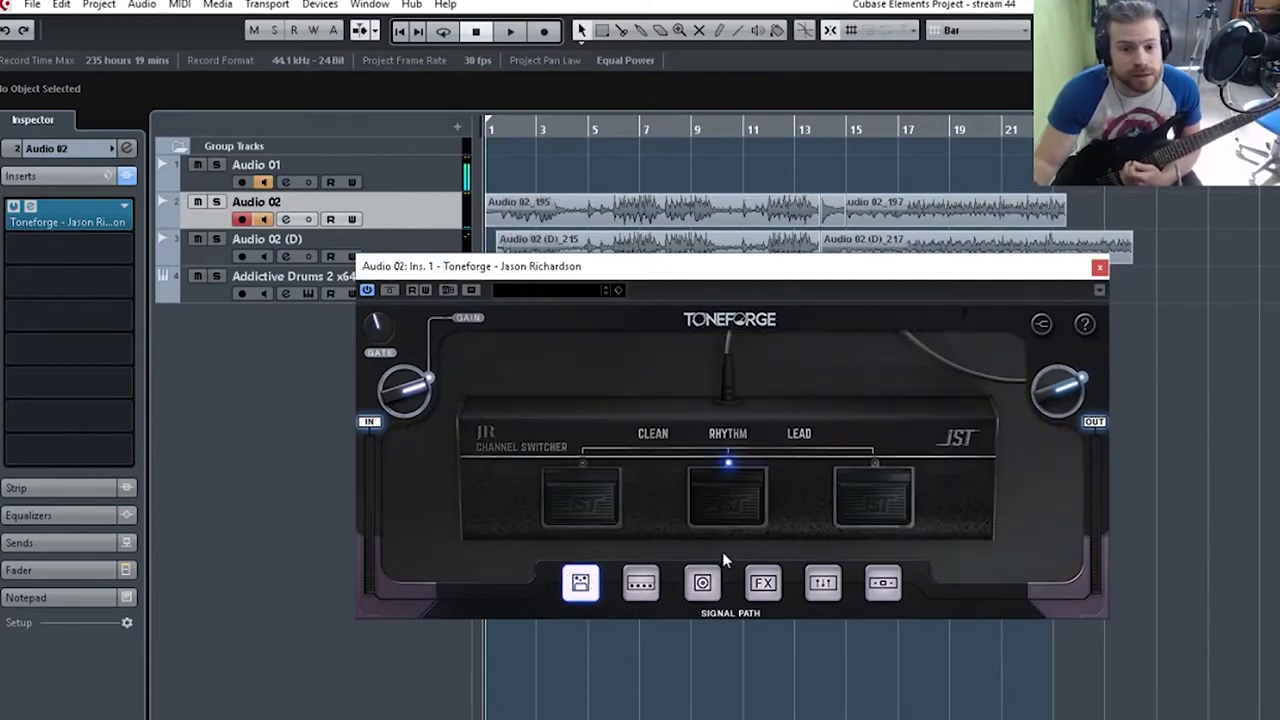
{"action": "left_click", "coordinate": [586, 503]}
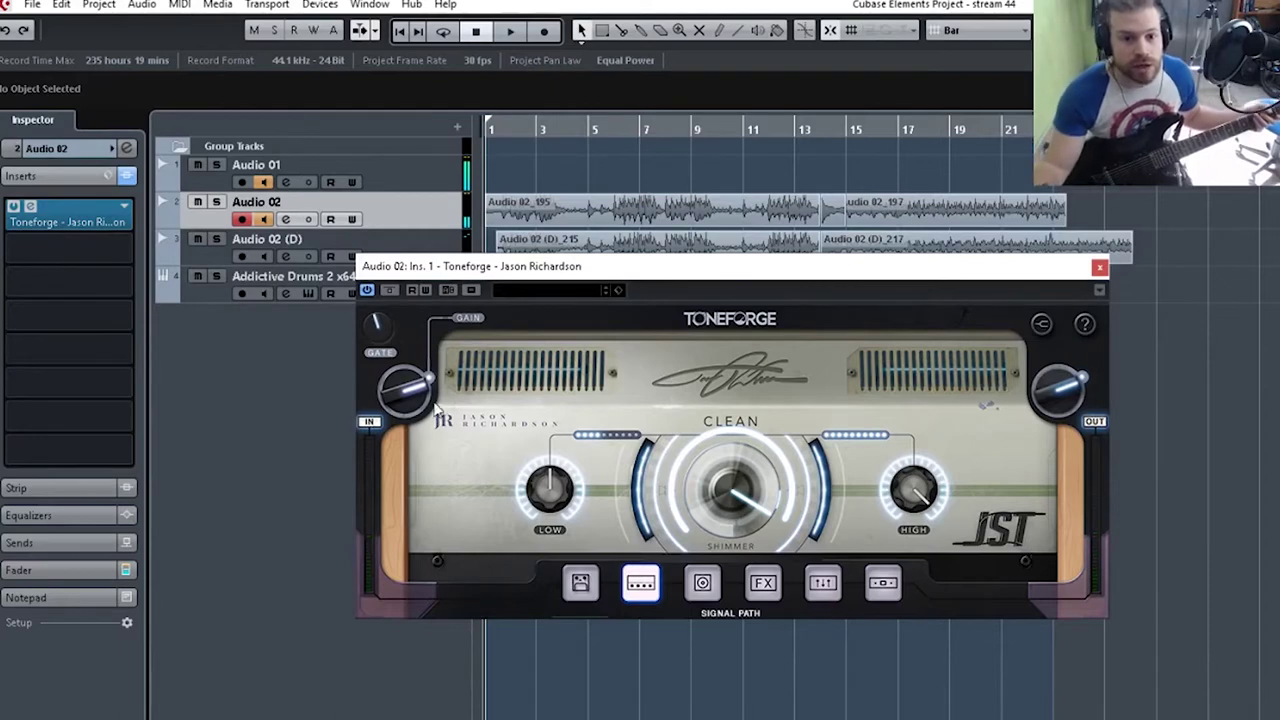
{"action": "left_click_drag", "start_coordinate": [1068, 415], "coordinate": [1058, 355]}
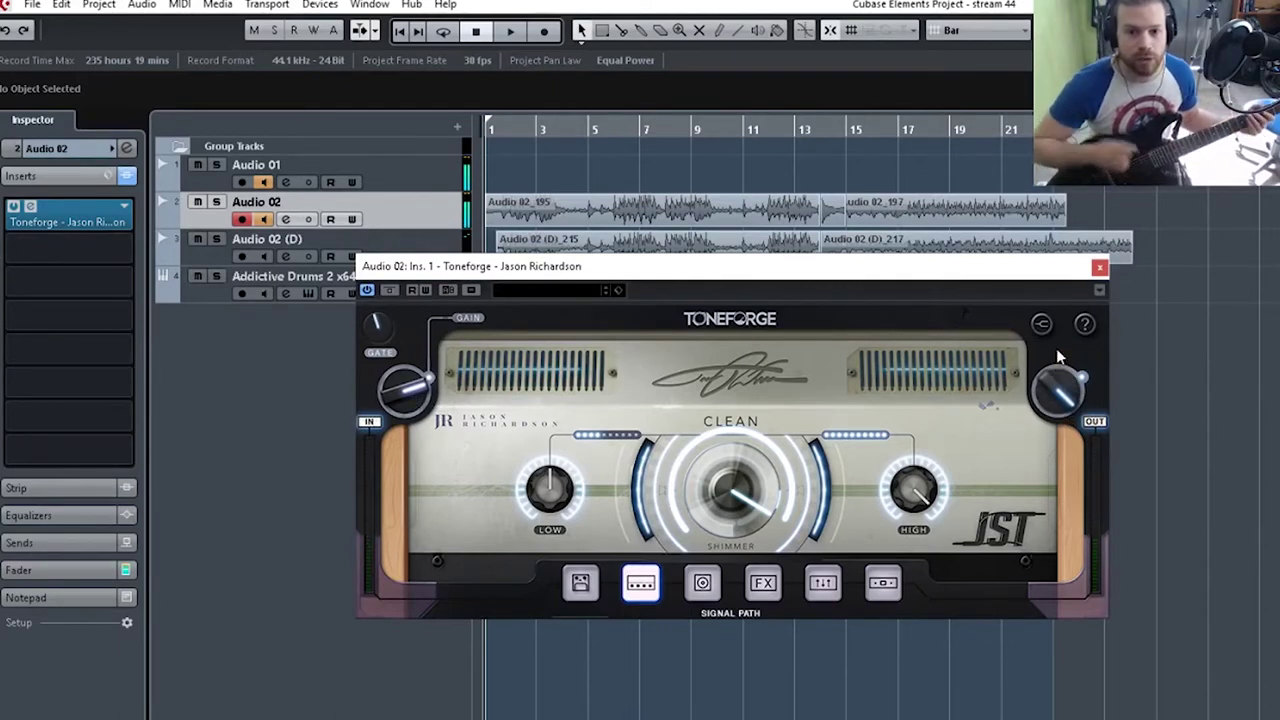
Return to the Rhythm channel and lower the plugin's output level.
{"action": "left_click", "coordinate": [582, 588]}
{"action": "left_click", "coordinate": [717, 510]}
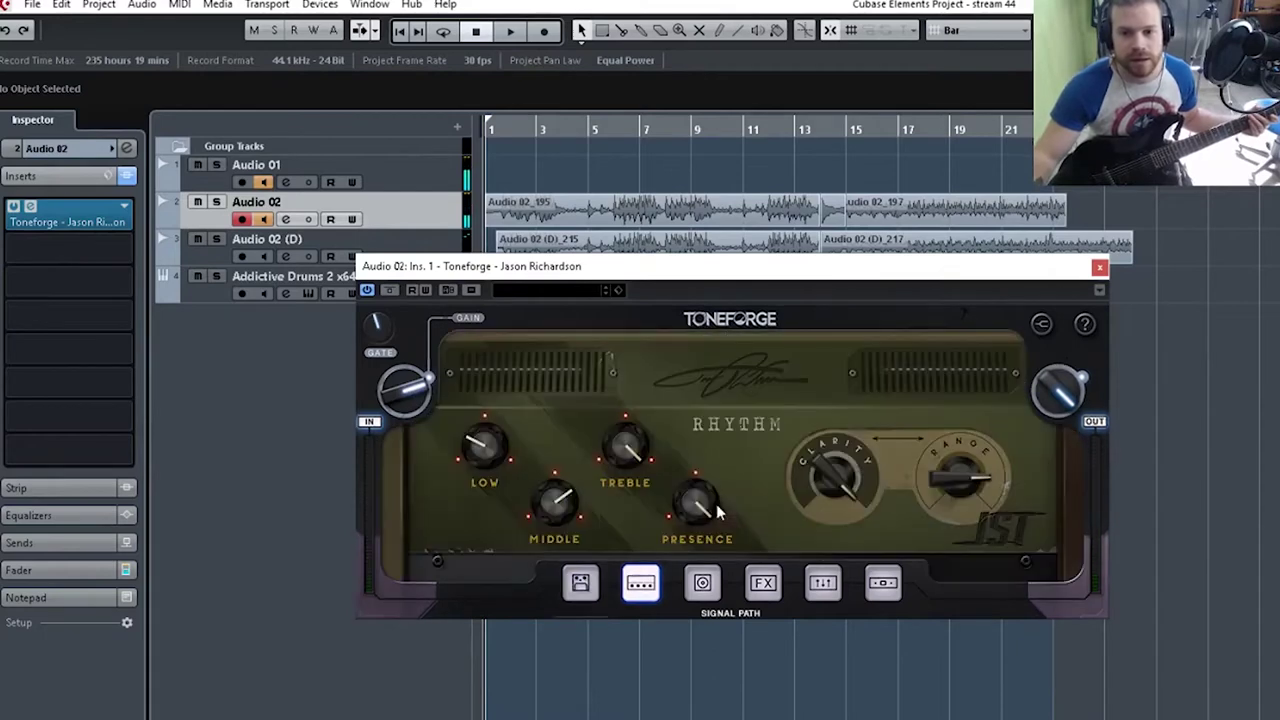
{"action": "left_click_drag", "start_coordinate": [1070, 398], "coordinate": [1065, 418]}
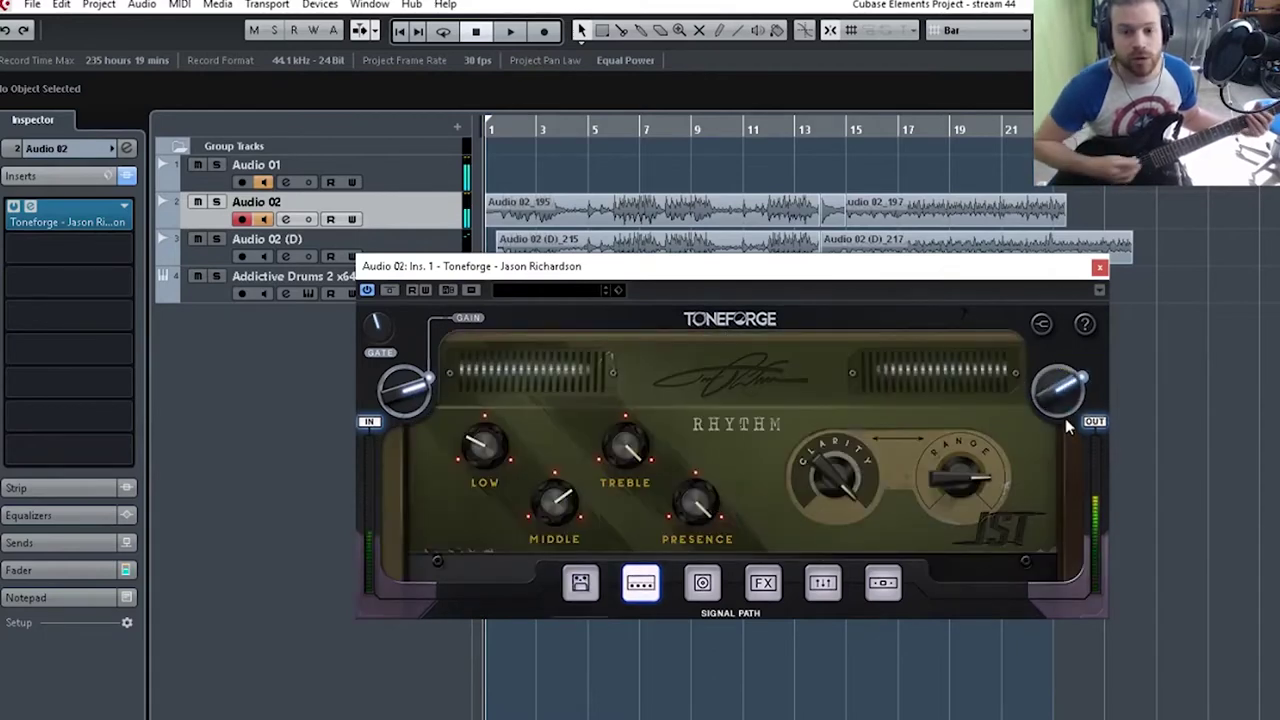
Set the compressor's ratio to +3 in the signal path.
{"action": "left_click", "coordinate": [581, 585]}
{"action": "left_click", "coordinate": [882, 587]}
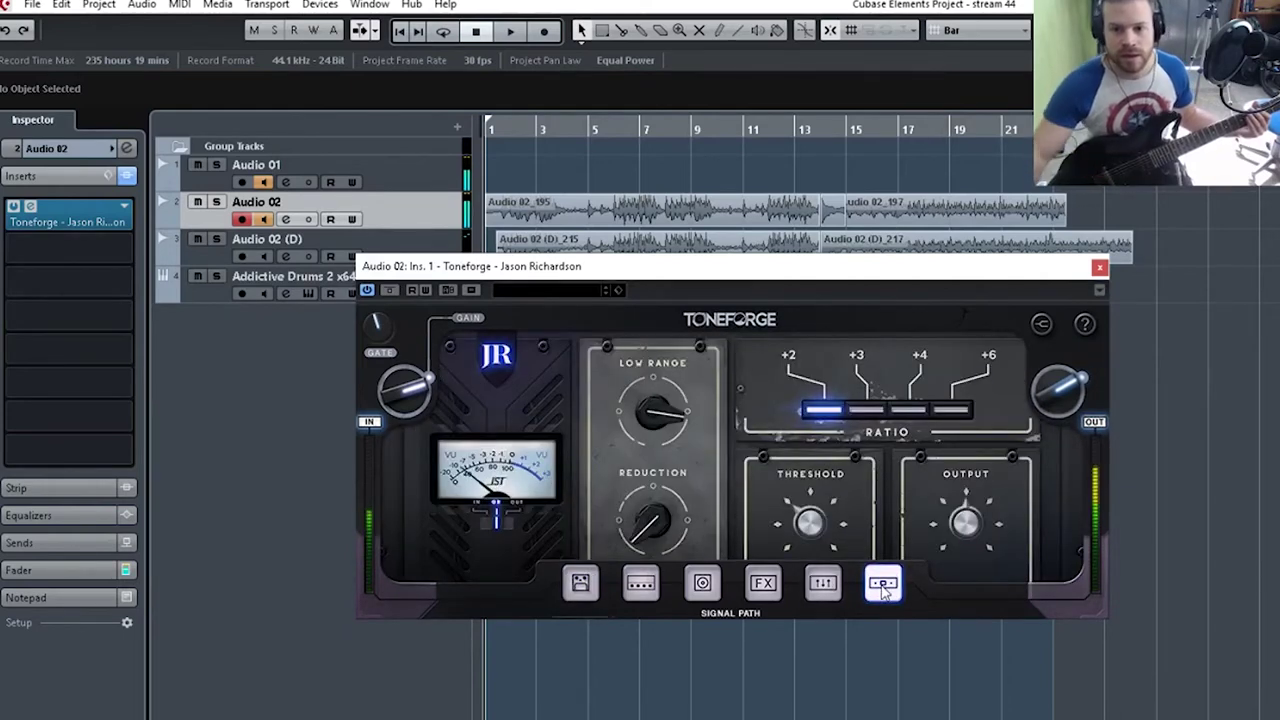
{"action": "left_click", "coordinate": [870, 412]}
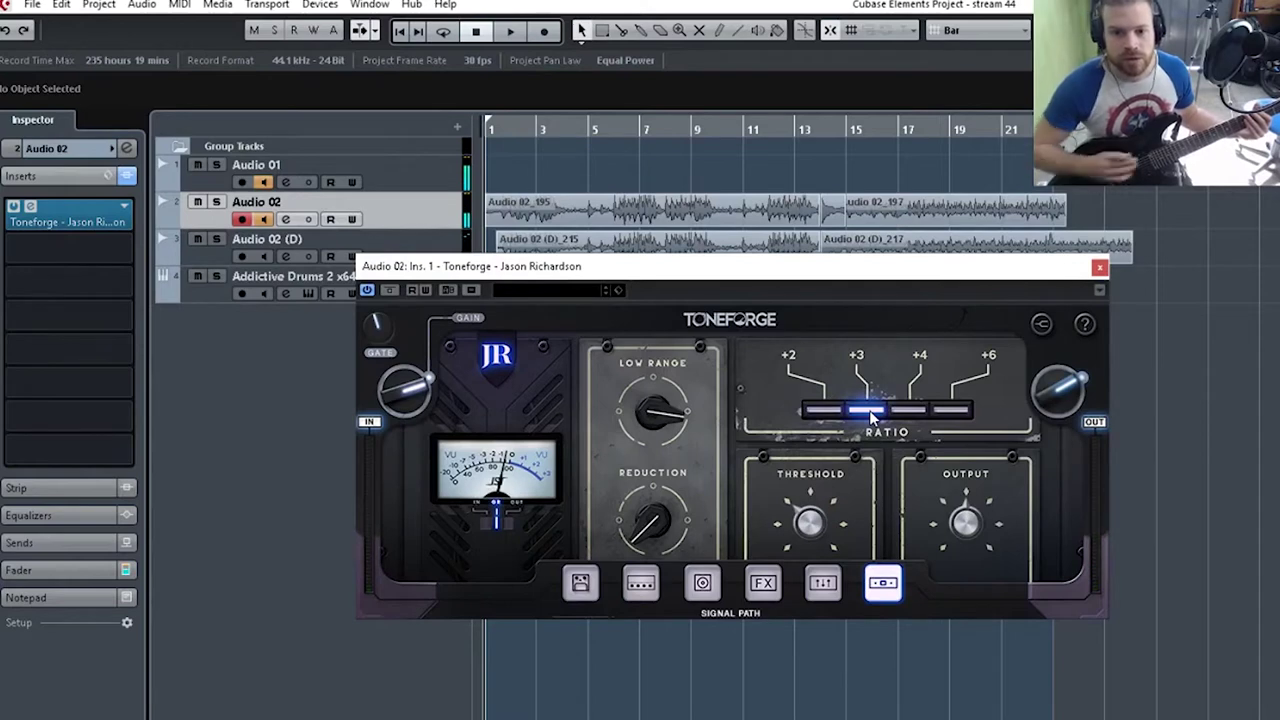
Select the Clean channel and raise the clean amp's Low to maximum and its Shimmer slightly.
{"action": "left_click", "coordinate": [580, 585]}
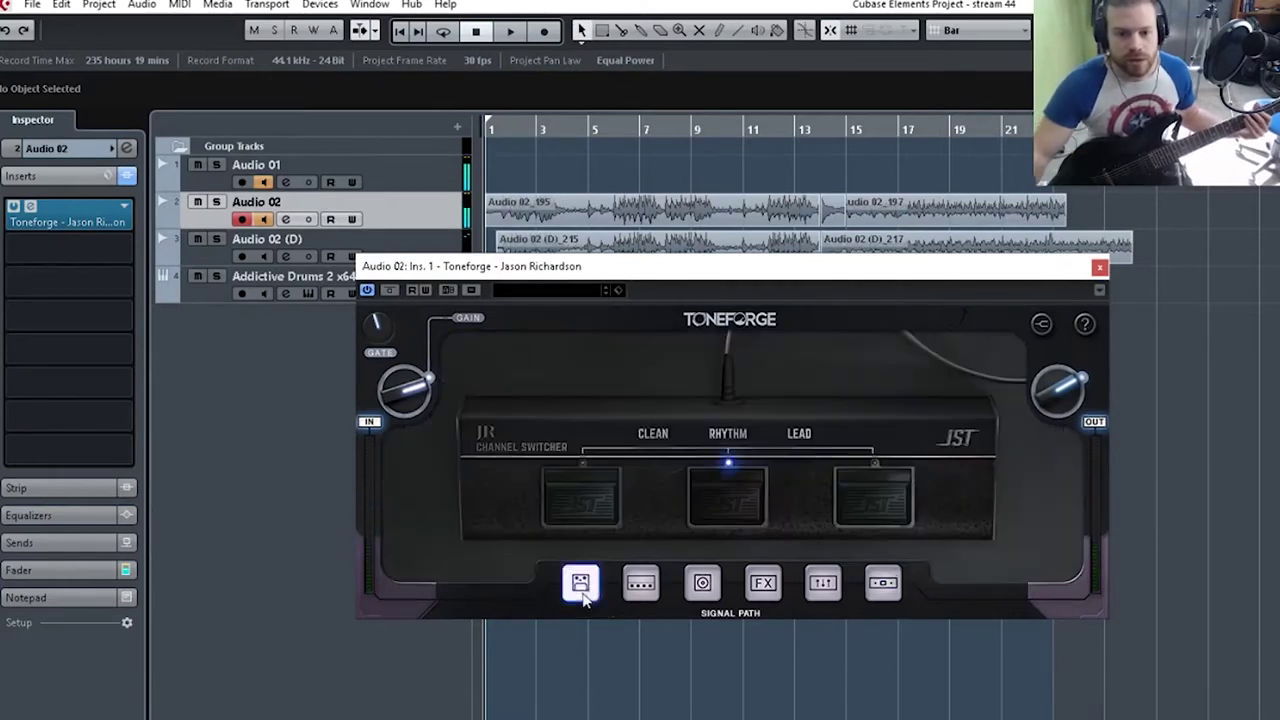
{"action": "left_click", "coordinate": [617, 493]}
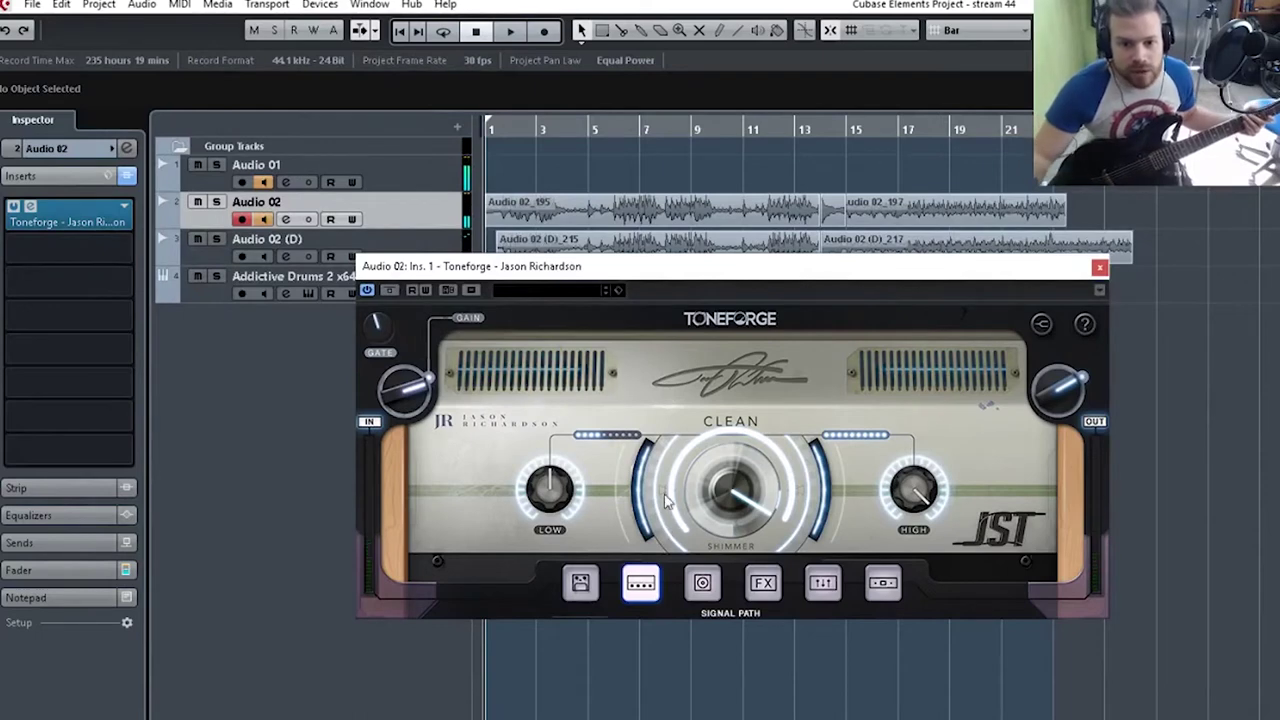
{"action": "left_click_drag", "start_coordinate": [673, 495], "coordinate": [689, 381]}
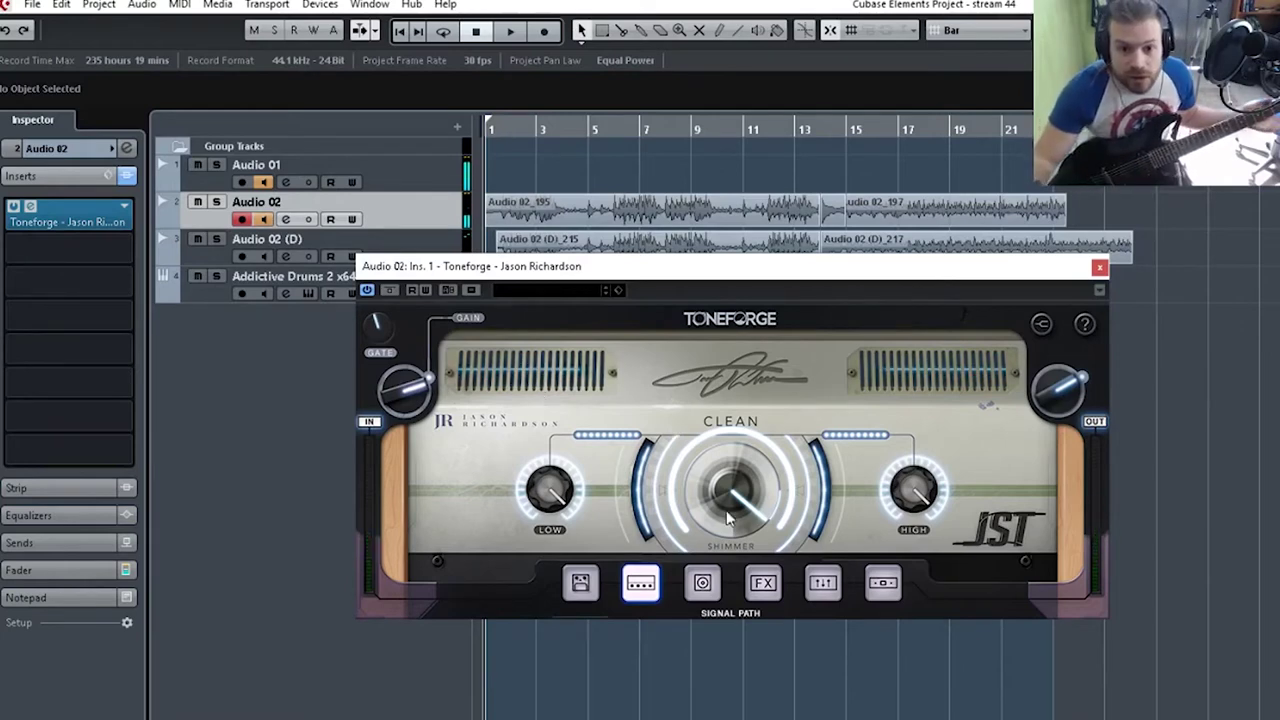
Check the effects, cabinet and parametric EQ sections, and raise the compressor's Reduction to just below its midpoint.
{"action": "left_click", "coordinate": [768, 584]}
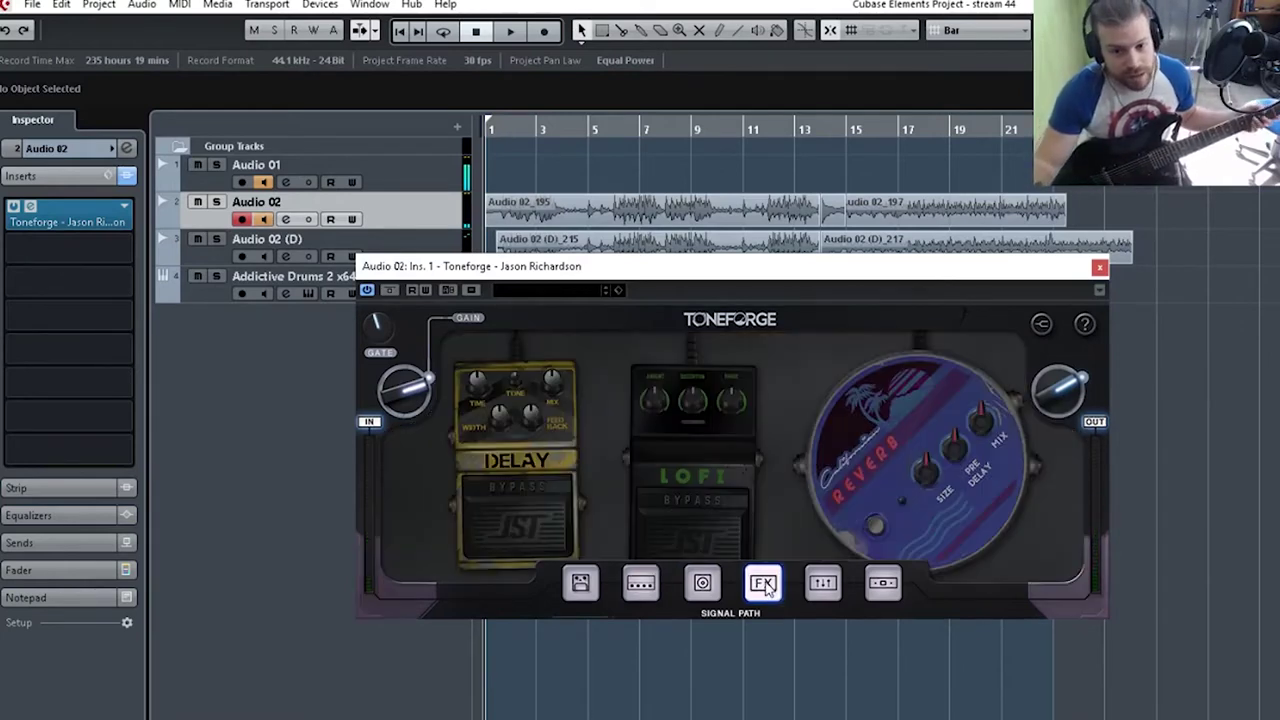
{"action": "left_click", "coordinate": [704, 588]}
{"action": "left_click", "coordinate": [876, 595]}
{"action": "left_click", "coordinate": [822, 592]}
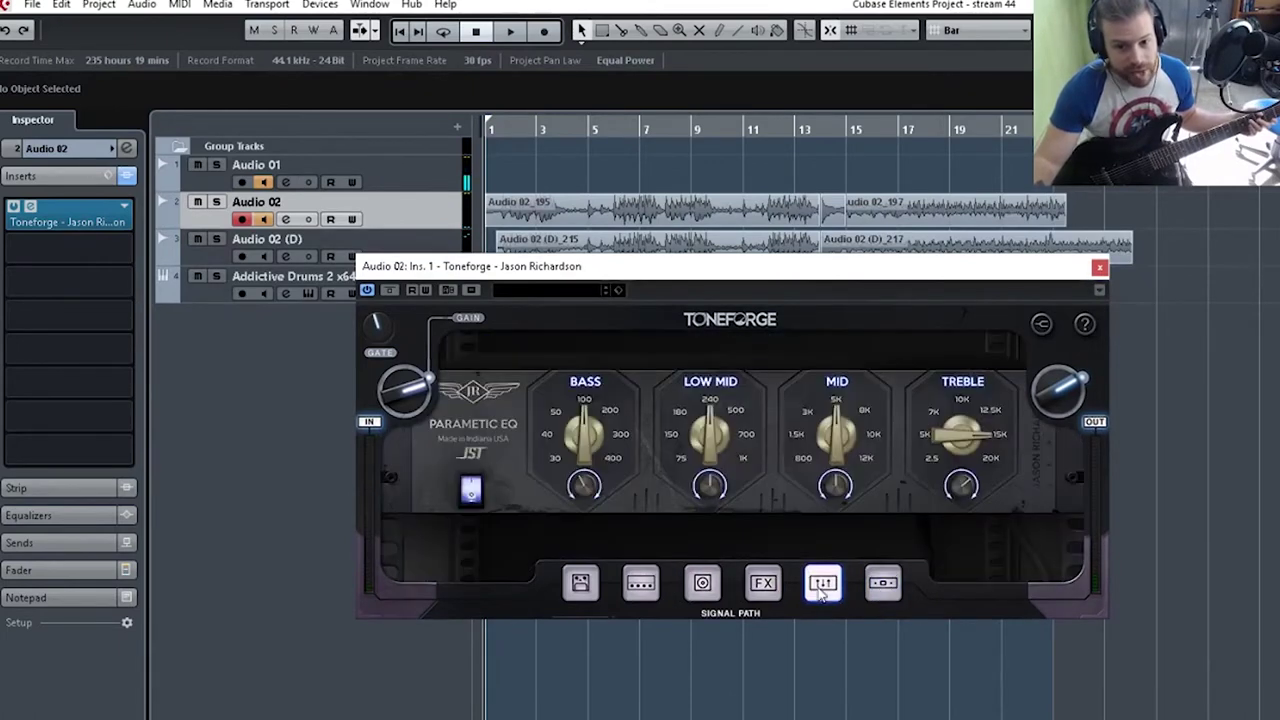
{"action": "left_click", "coordinate": [882, 590]}
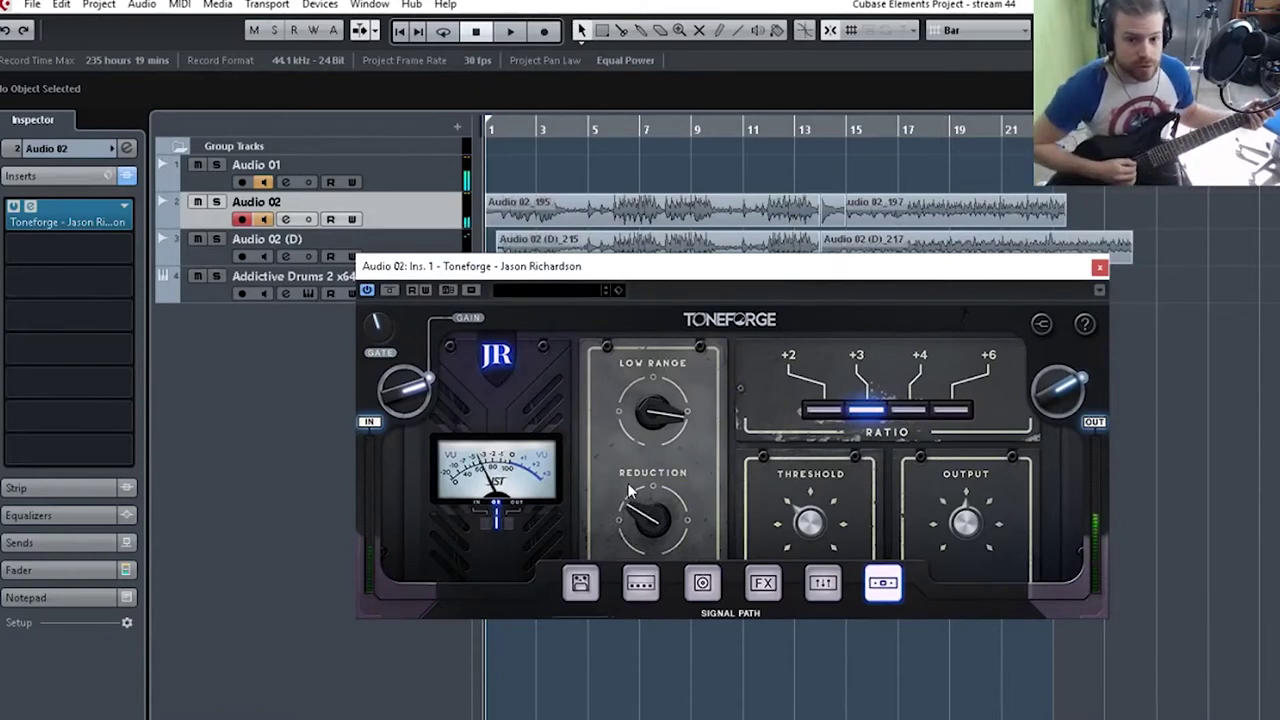
{"action": "left_click_drag", "start_coordinate": [674, 526], "coordinate": [667, 508]}
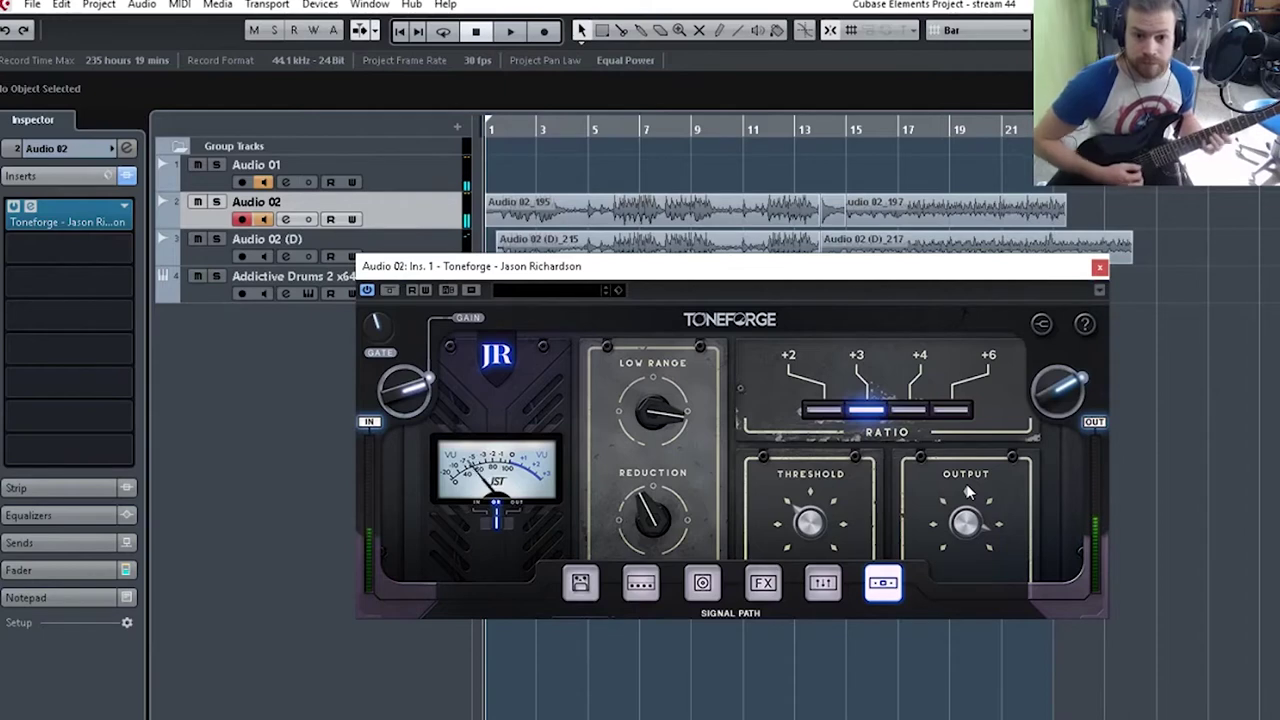
Compare the Rhythm and Clean channels by changing to Rhythm and back to Clean.
{"action": "left_click", "coordinate": [581, 585]}
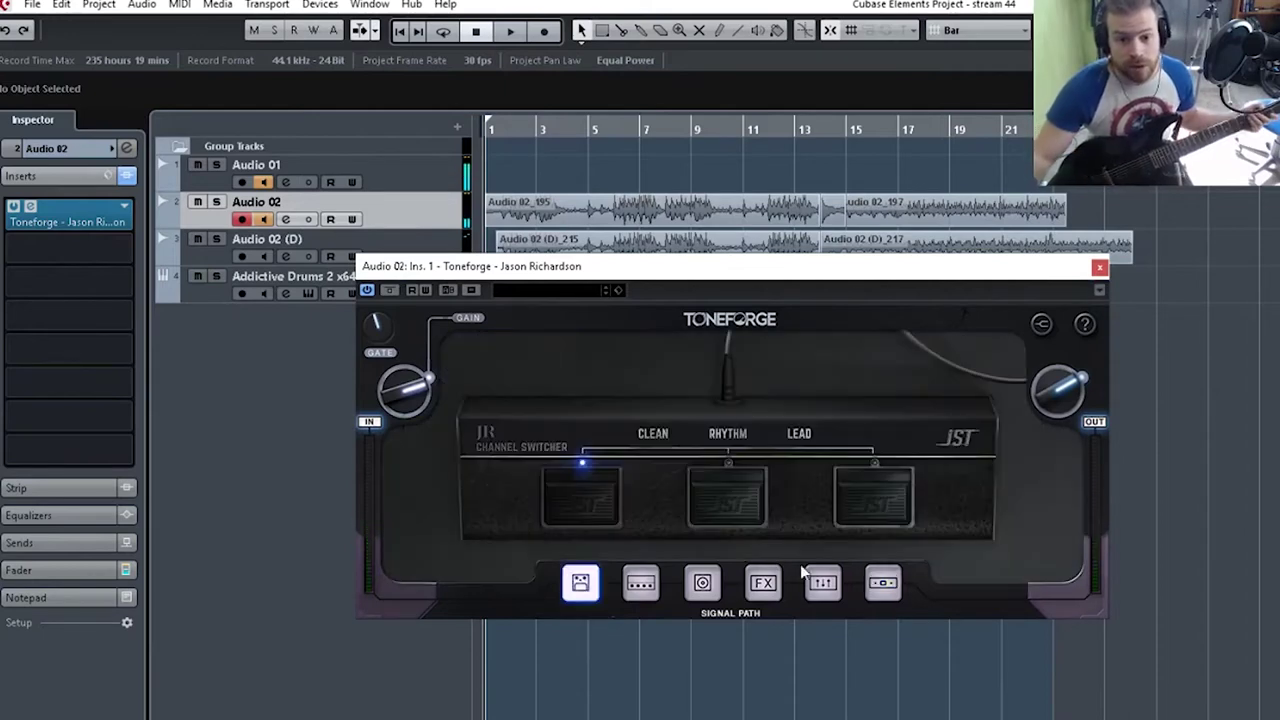
{"action": "left_click", "coordinate": [756, 511]}
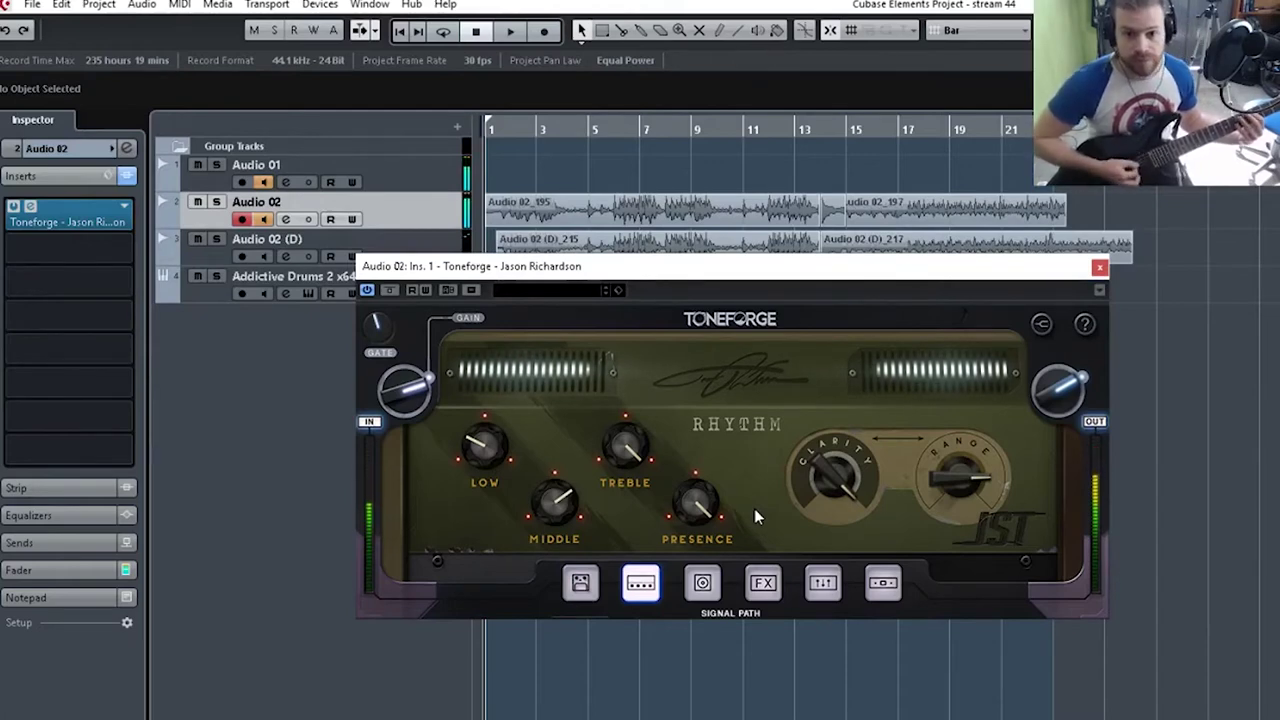
{"action": "left_click", "coordinate": [580, 585]}
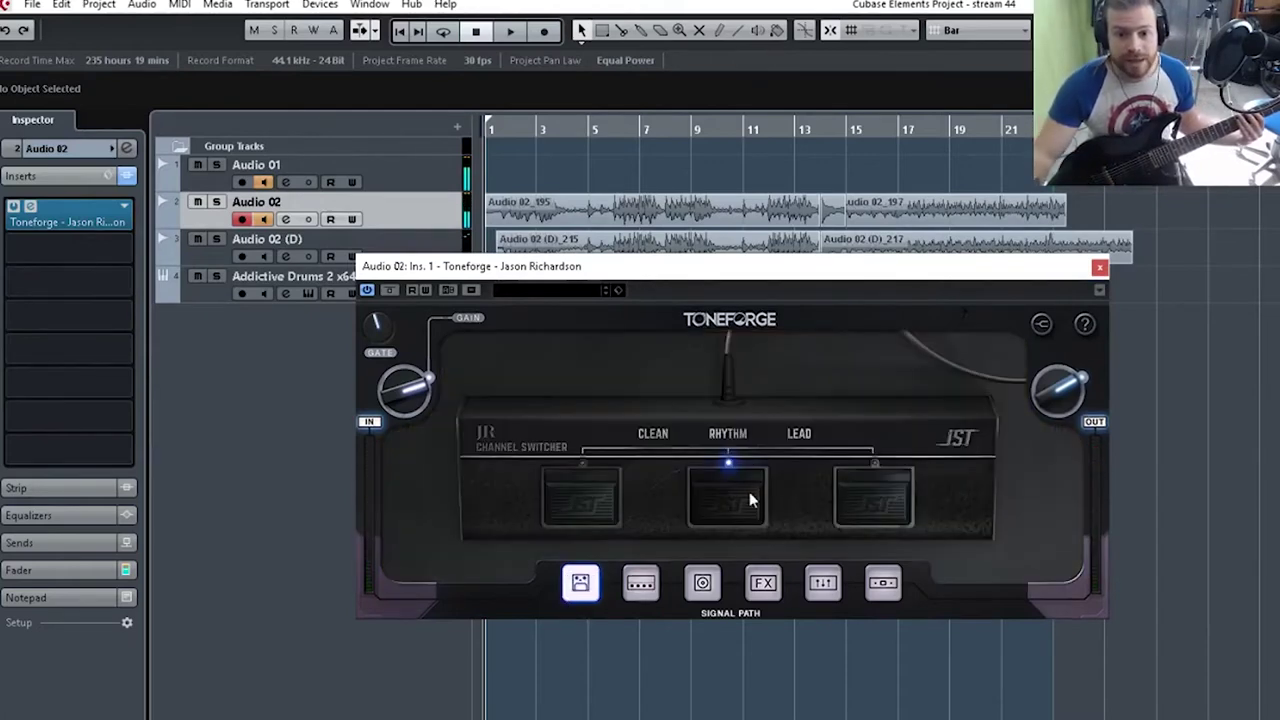
{"action": "left_click", "coordinate": [588, 495]}
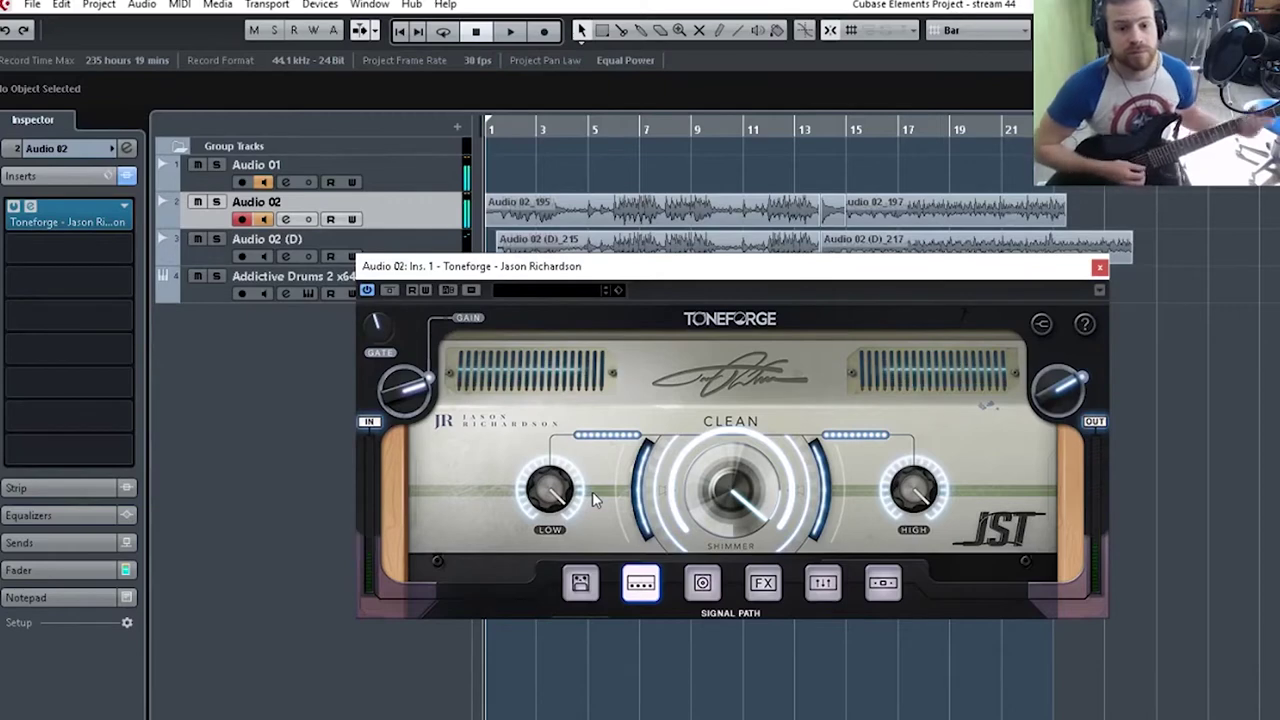
Enable the Delay and Lofi pedals in the effects section.
{"action": "left_click", "coordinate": [762, 584]}
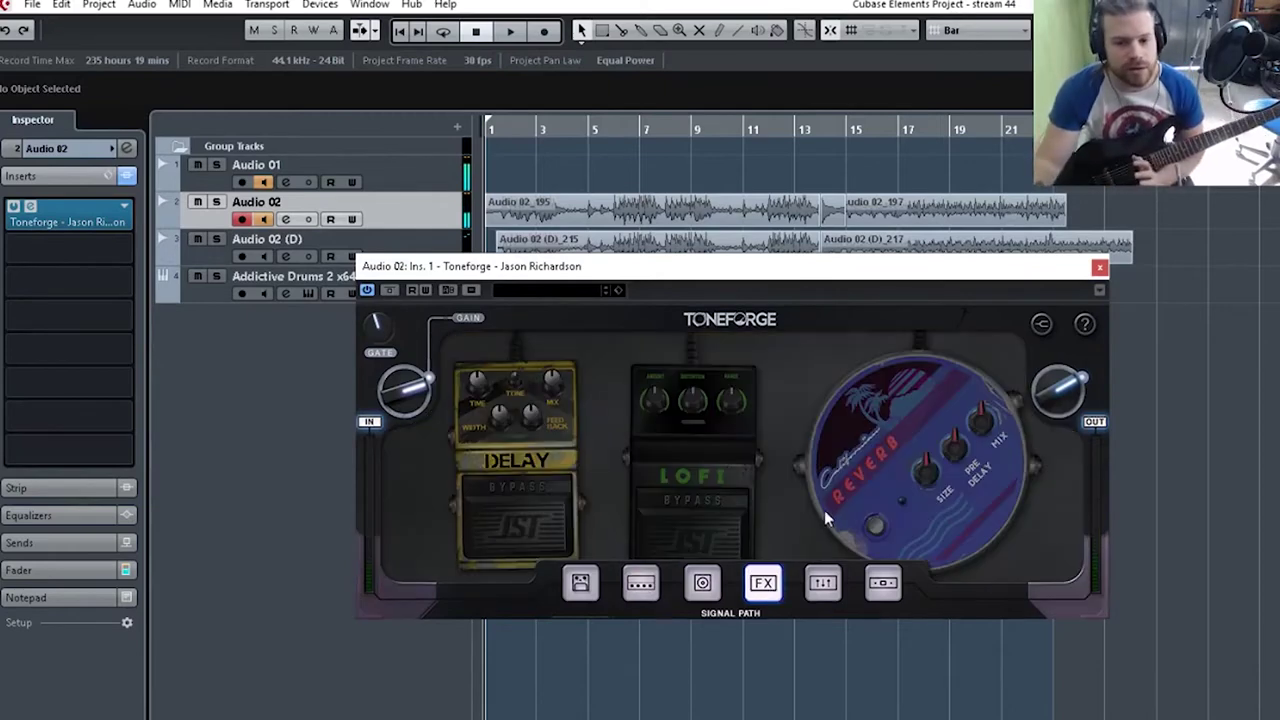
{"action": "left_click", "coordinate": [553, 511]}
{"action": "left_click", "coordinate": [713, 531]}
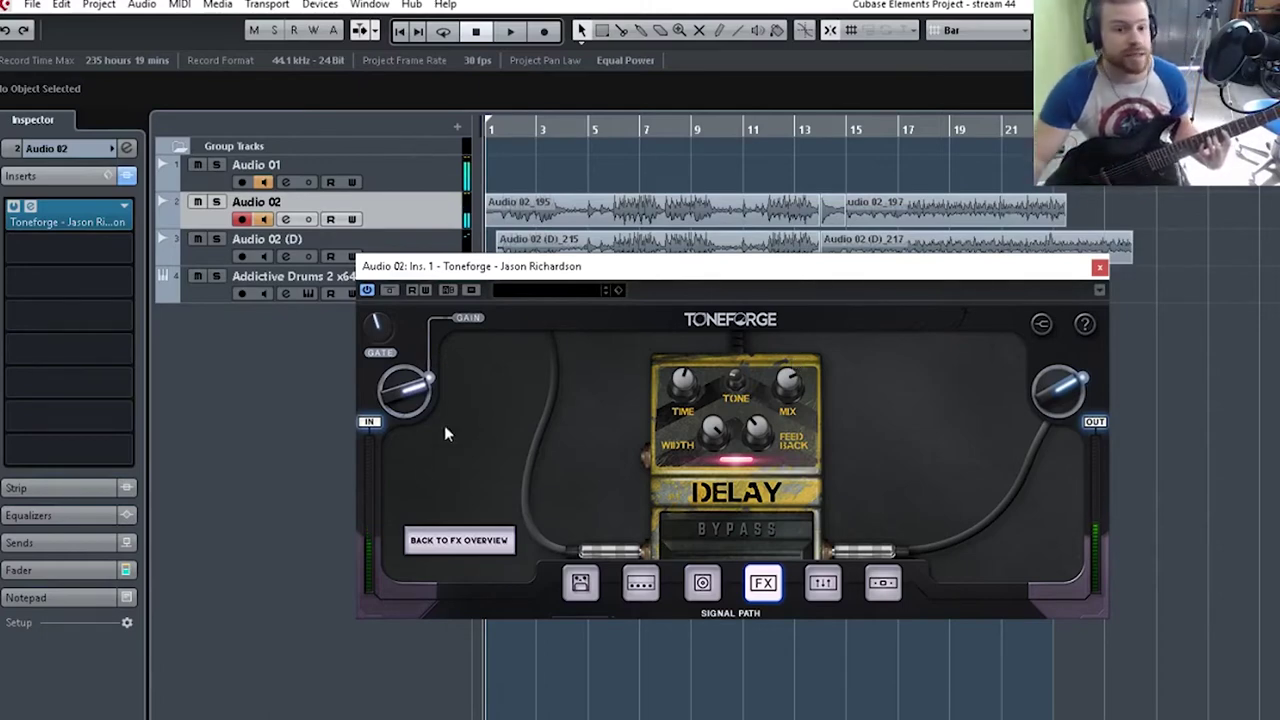
{"action": "left_click", "coordinate": [440, 545]}
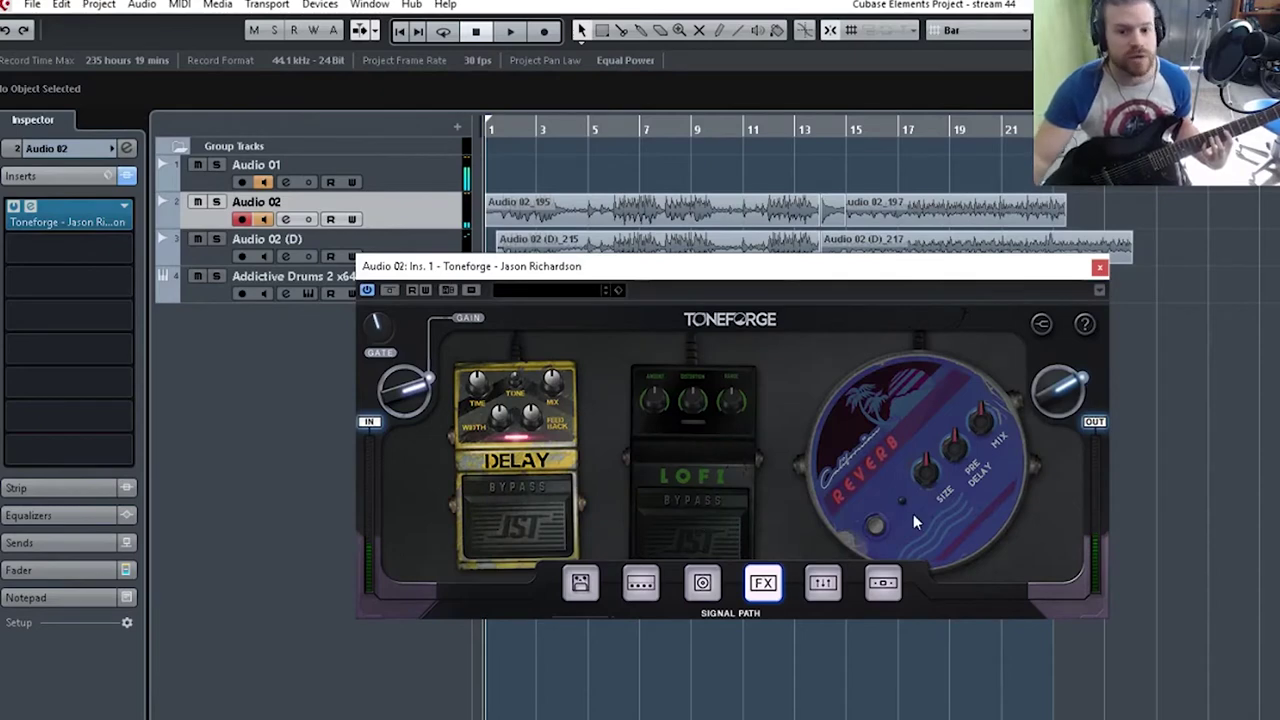
{"action": "left_click", "coordinate": [713, 529]}
{"action": "left_click", "coordinate": [734, 538]}
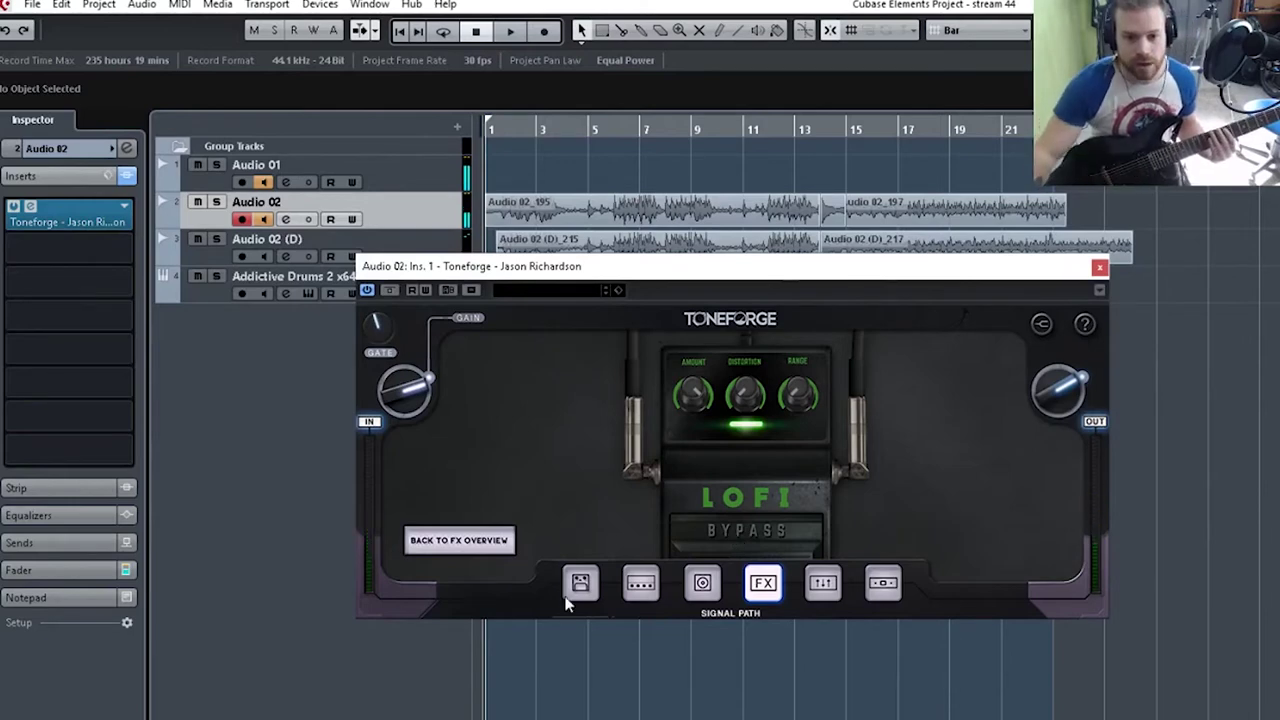
Change the amp to the Rhythm channel and bypass the Lofi pedal.
{"action": "left_click", "coordinate": [580, 583]}
{"action": "left_click", "coordinate": [733, 505]}
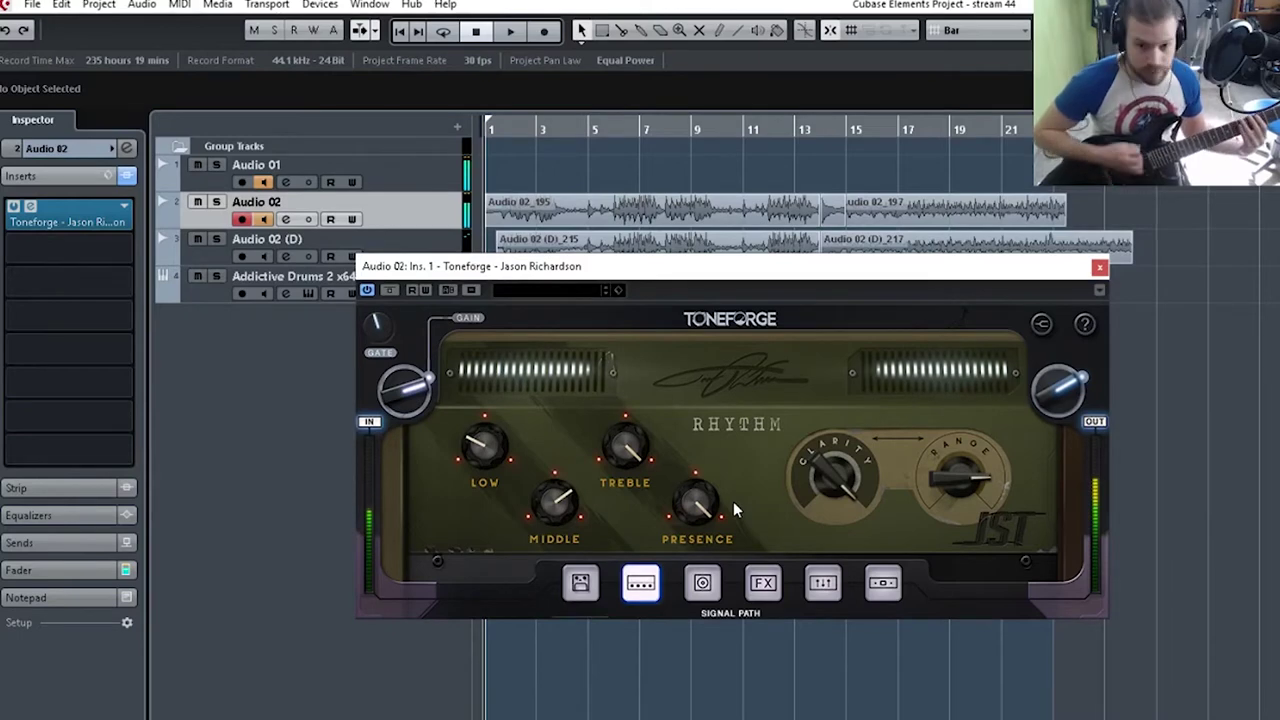
{"action": "left_click", "coordinate": [763, 583]}
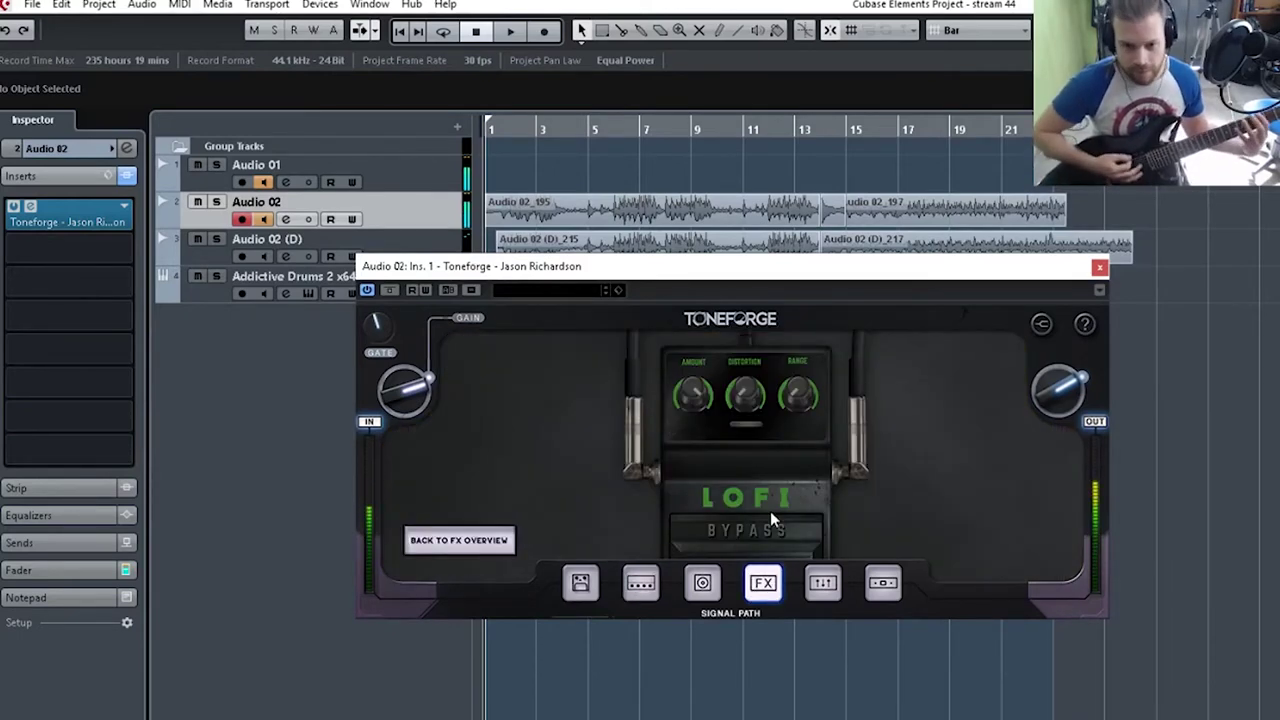
Review the cabinet, amp, channel switcher, EQ, compressor and effects sections of the Rhythm signal path.
{"action": "left_click", "coordinate": [718, 592]}
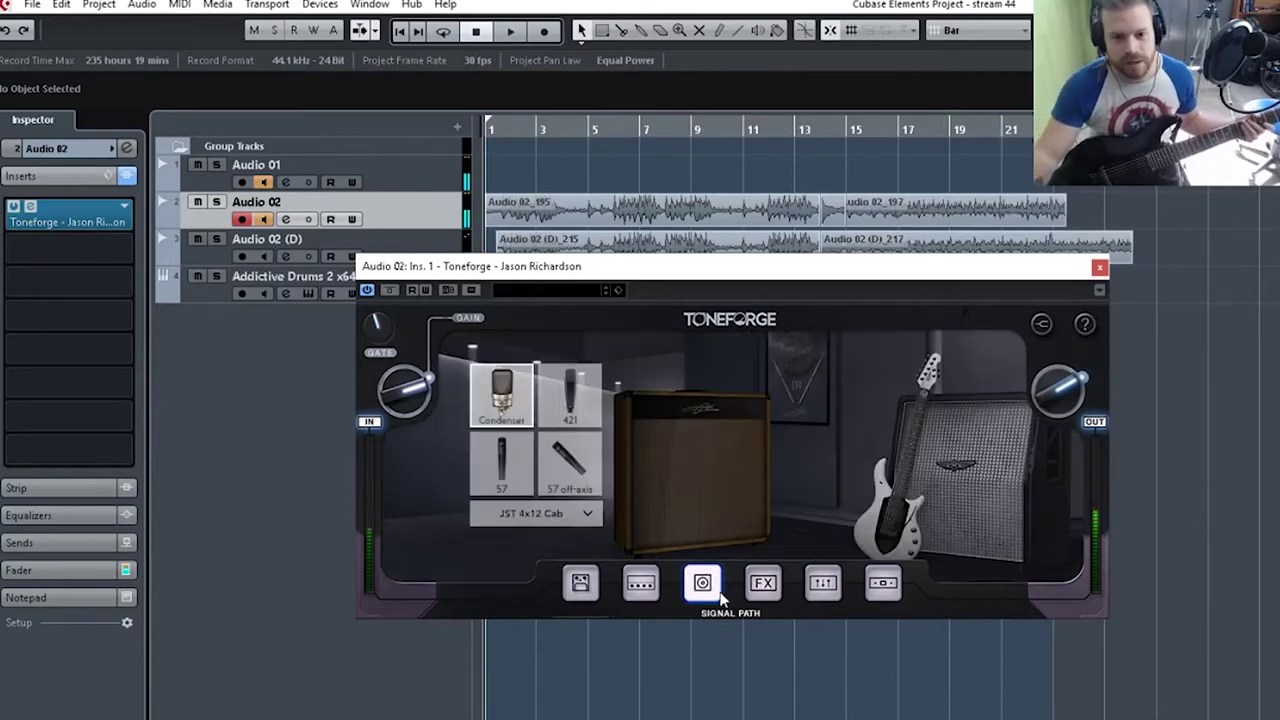
{"action": "left_click", "coordinate": [641, 583]}
{"action": "left_click", "coordinate": [580, 583]}
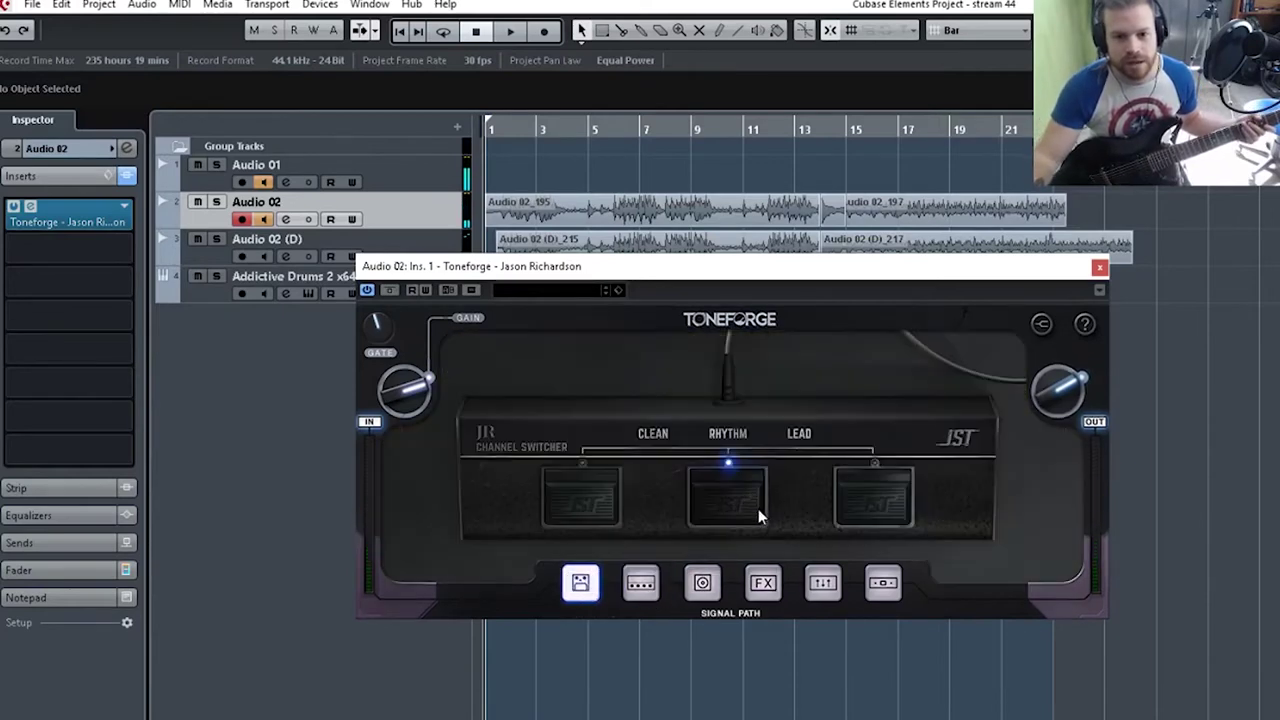
{"action": "left_click", "coordinate": [830, 588]}
{"action": "left_click", "coordinate": [884, 584]}
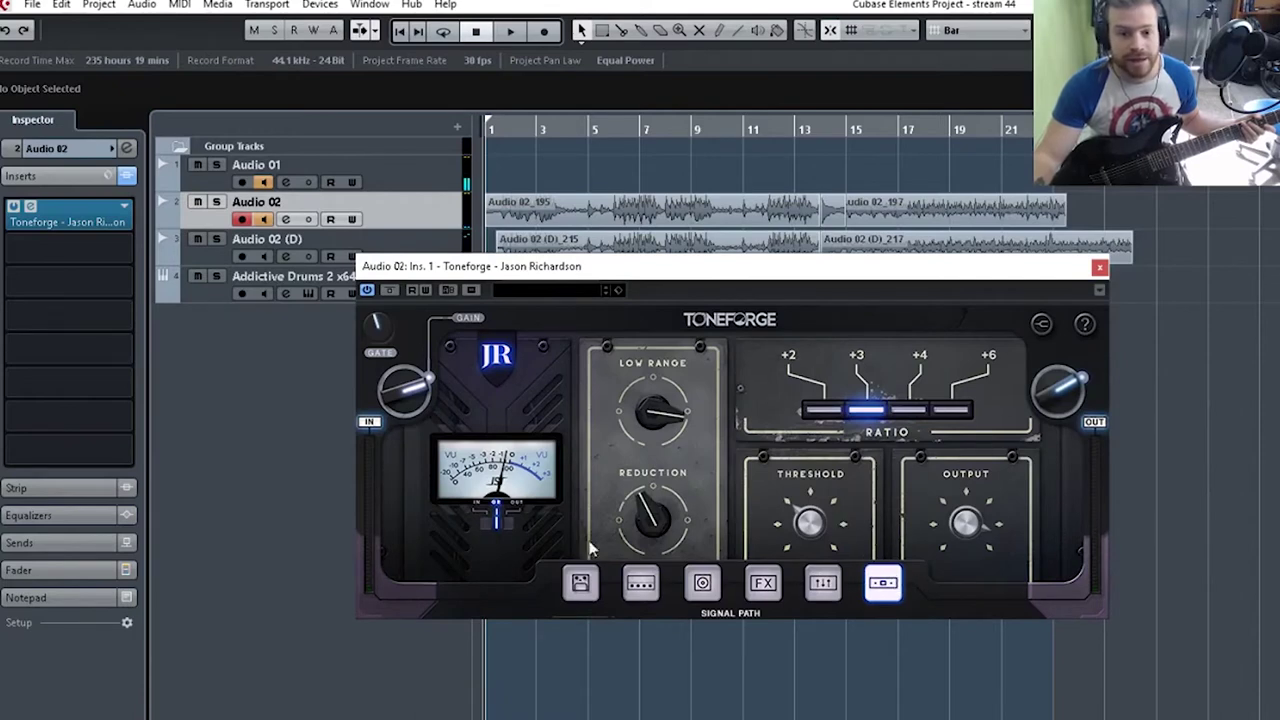
{"action": "left_click", "coordinate": [763, 583]}
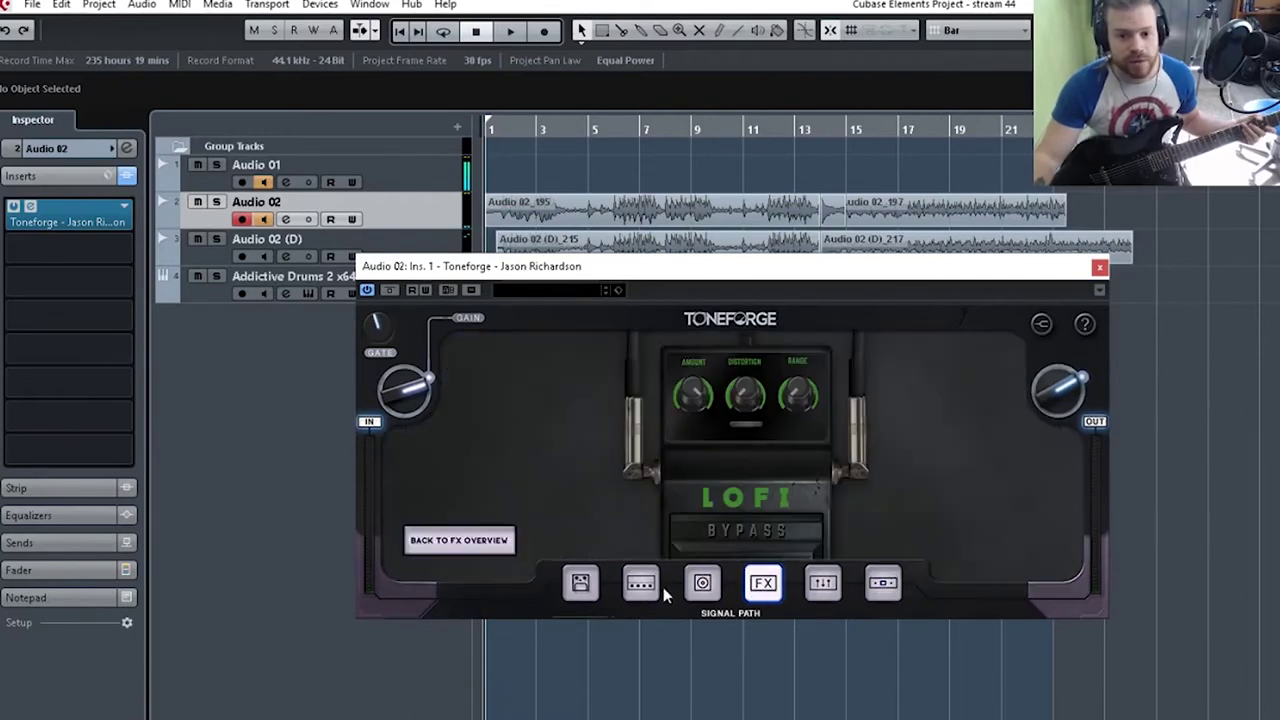
Switch the amp to the Lead channel.
{"action": "left_click", "coordinate": [641, 583]}
{"action": "left_click", "coordinate": [580, 583]}
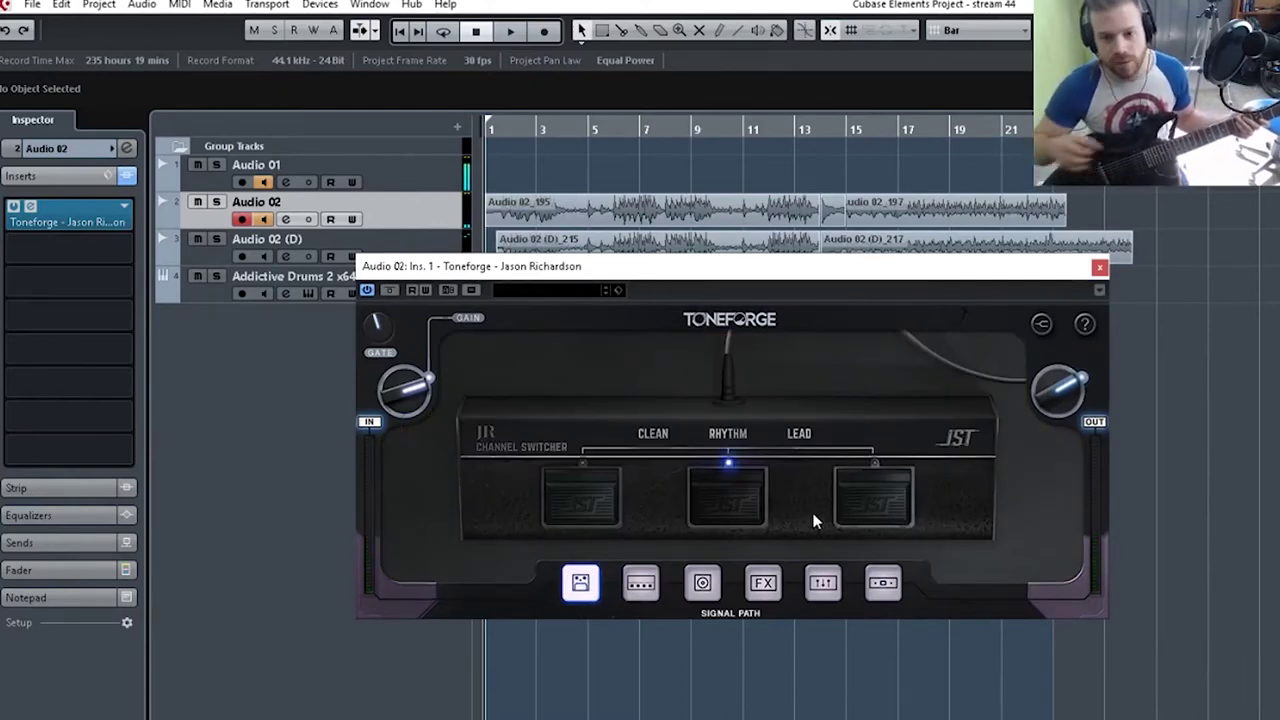
{"action": "left_click", "coordinate": [848, 506]}
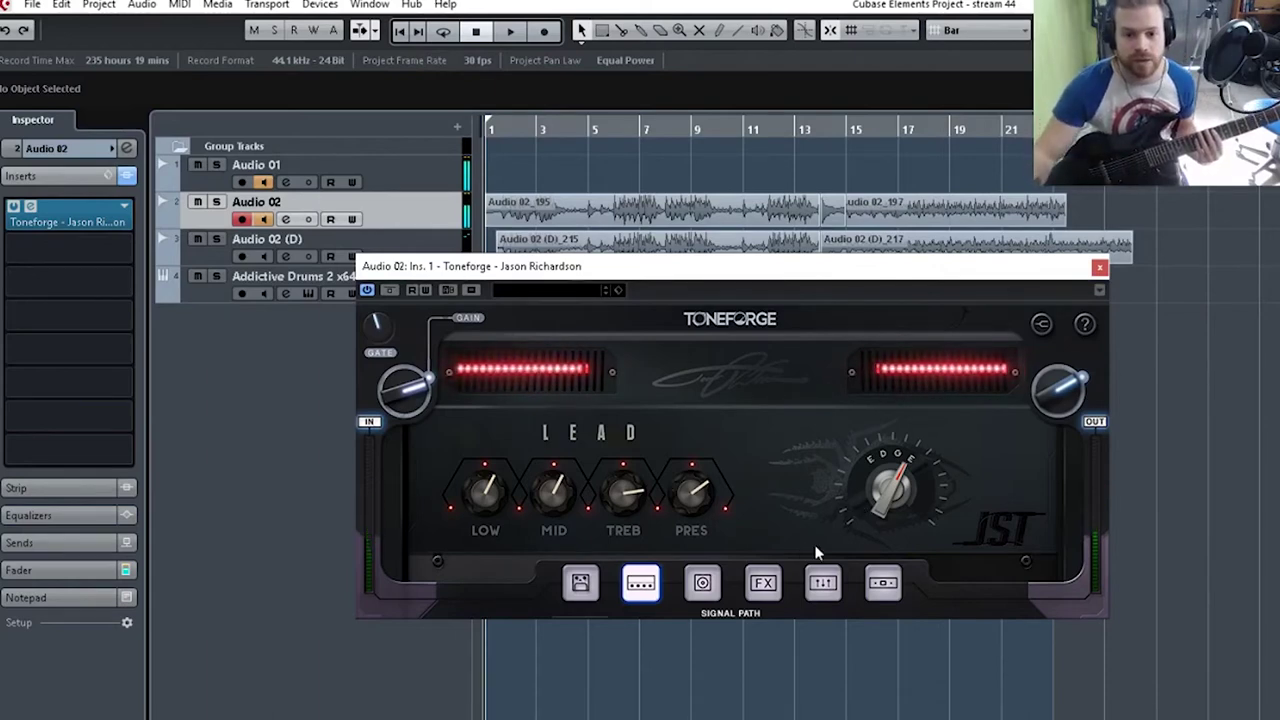
Bring up the Delay pedal from the effects overview and bypass it.
{"action": "left_click", "coordinate": [764, 584]}
{"action": "left_click", "coordinate": [447, 540]}
{"action": "left_click", "coordinate": [524, 506]}
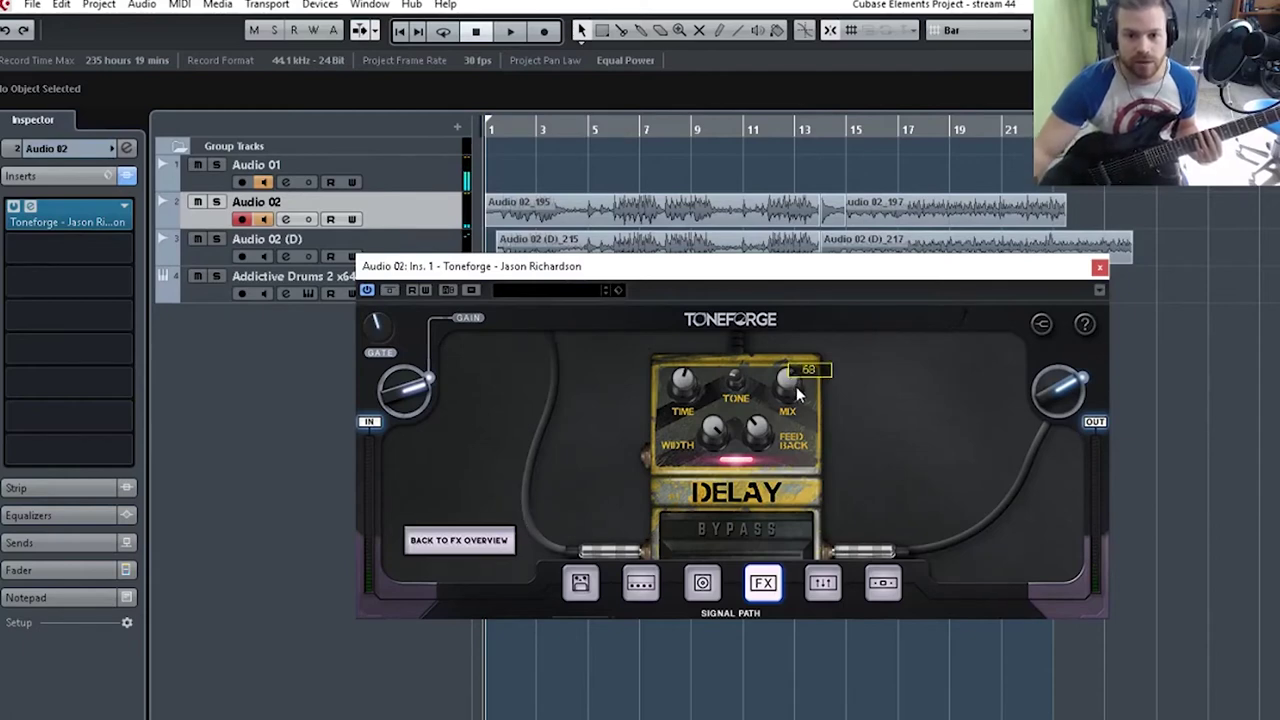
{"action": "left_click", "coordinate": [753, 545]}
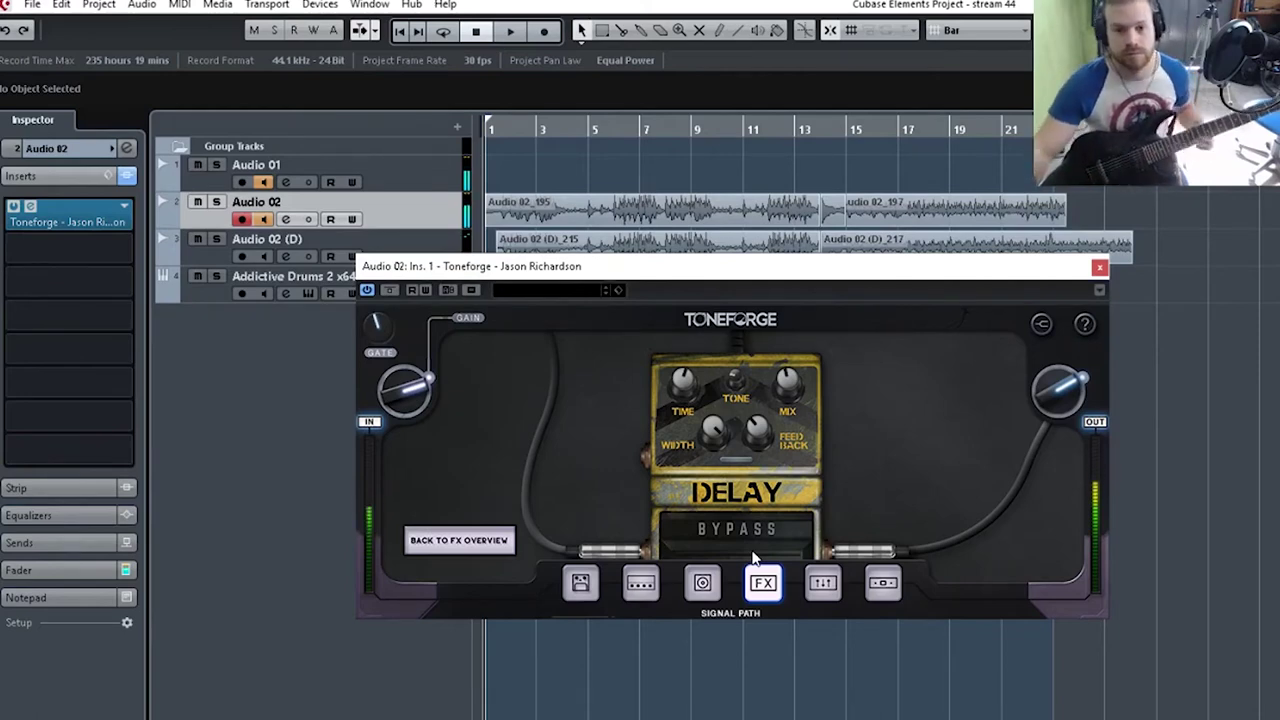
Check the cabinet section and raise the Lead amp's presence to maximum.
{"action": "left_click", "coordinate": [712, 589]}
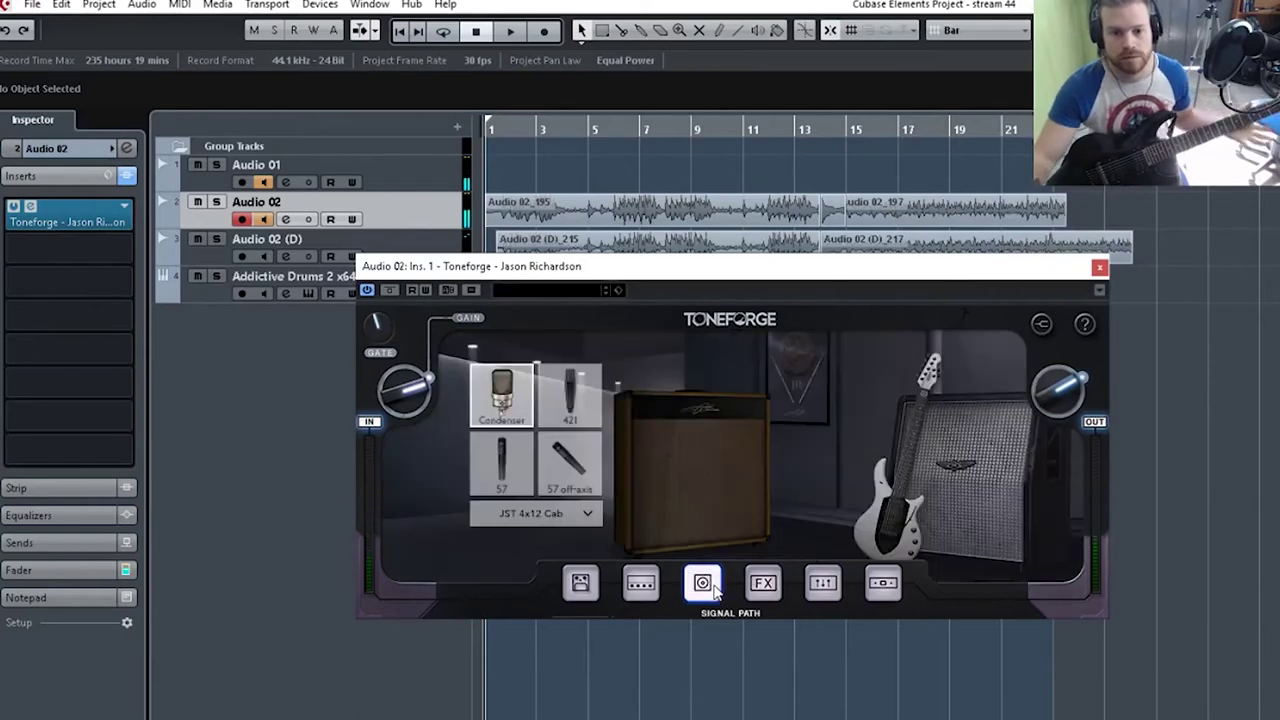
{"action": "left_click", "coordinate": [641, 582]}
{"action": "mouse_move", "coordinate": [706, 451]}
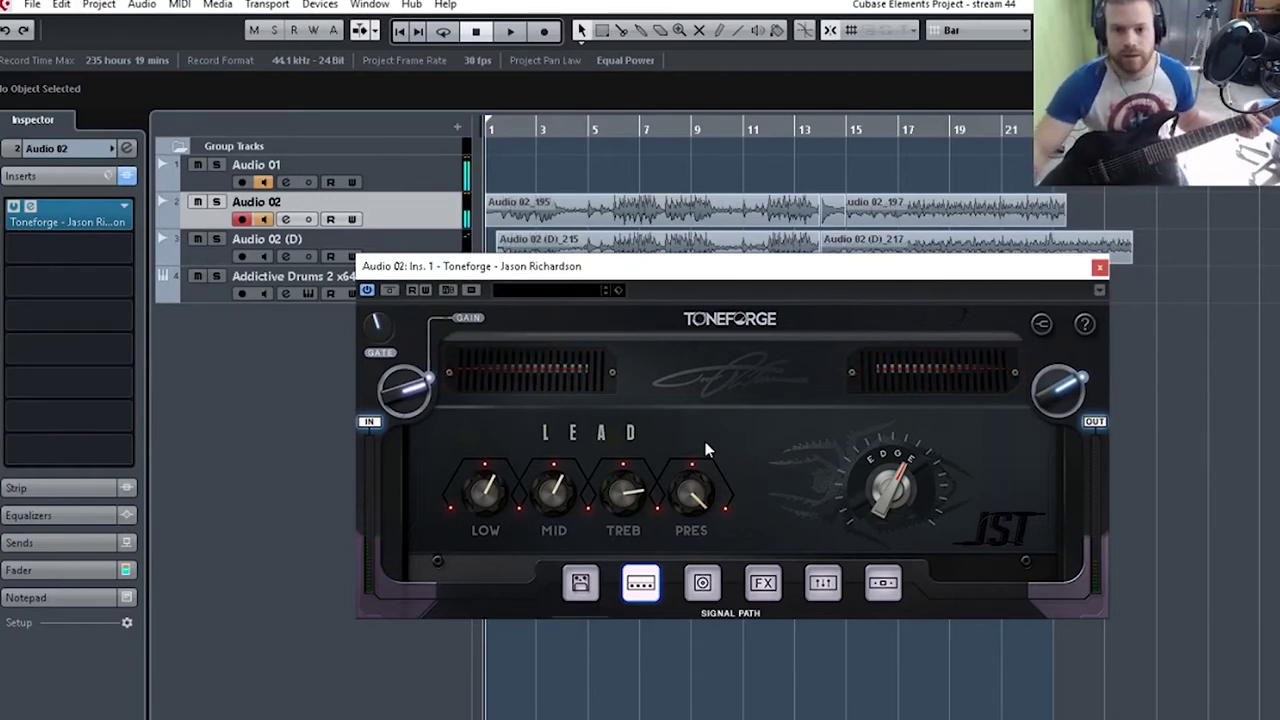
Audition the Lead amp's Edge extremes and rebalance it with less presence, low and treble, more mid, and Edge near its midpoint.
{"action": "left_click_drag", "start_coordinate": [888, 484], "coordinate": [886, 424]}
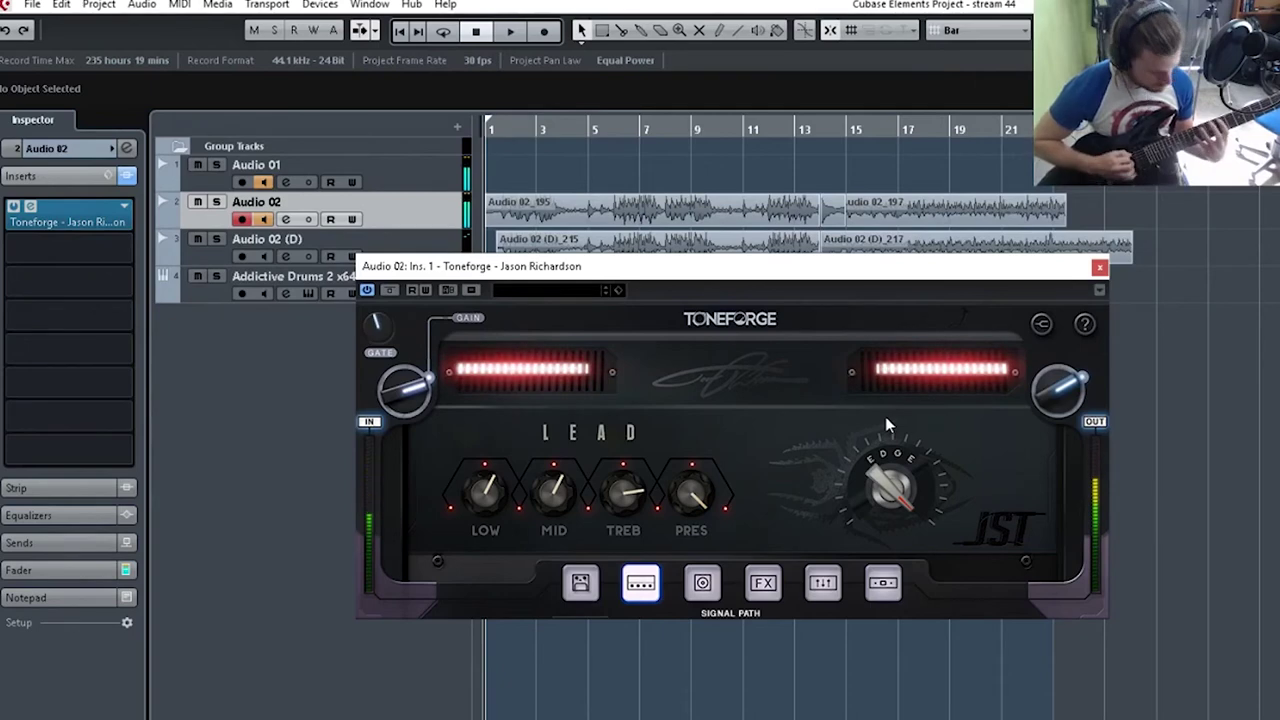
{"action": "left_click_drag", "start_coordinate": [885, 418], "coordinate": [885, 530]}
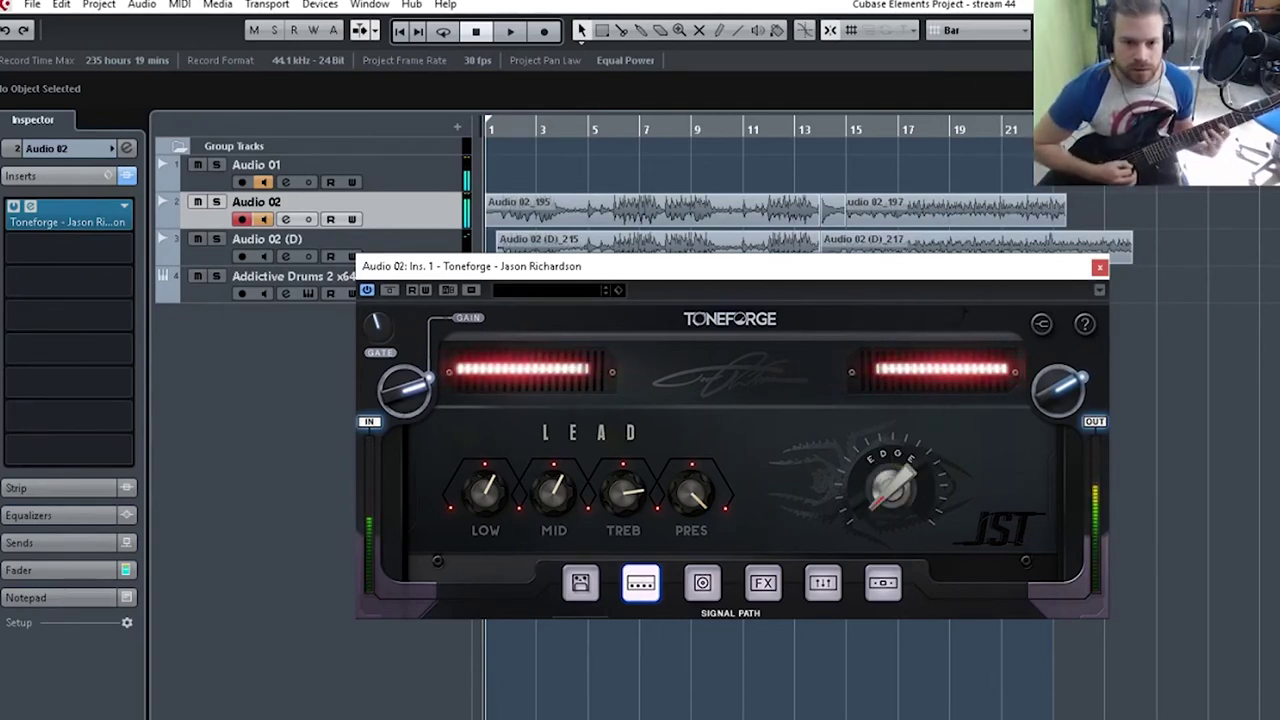
{"action": "left_click_drag", "start_coordinate": [687, 505], "coordinate": [690, 521]}
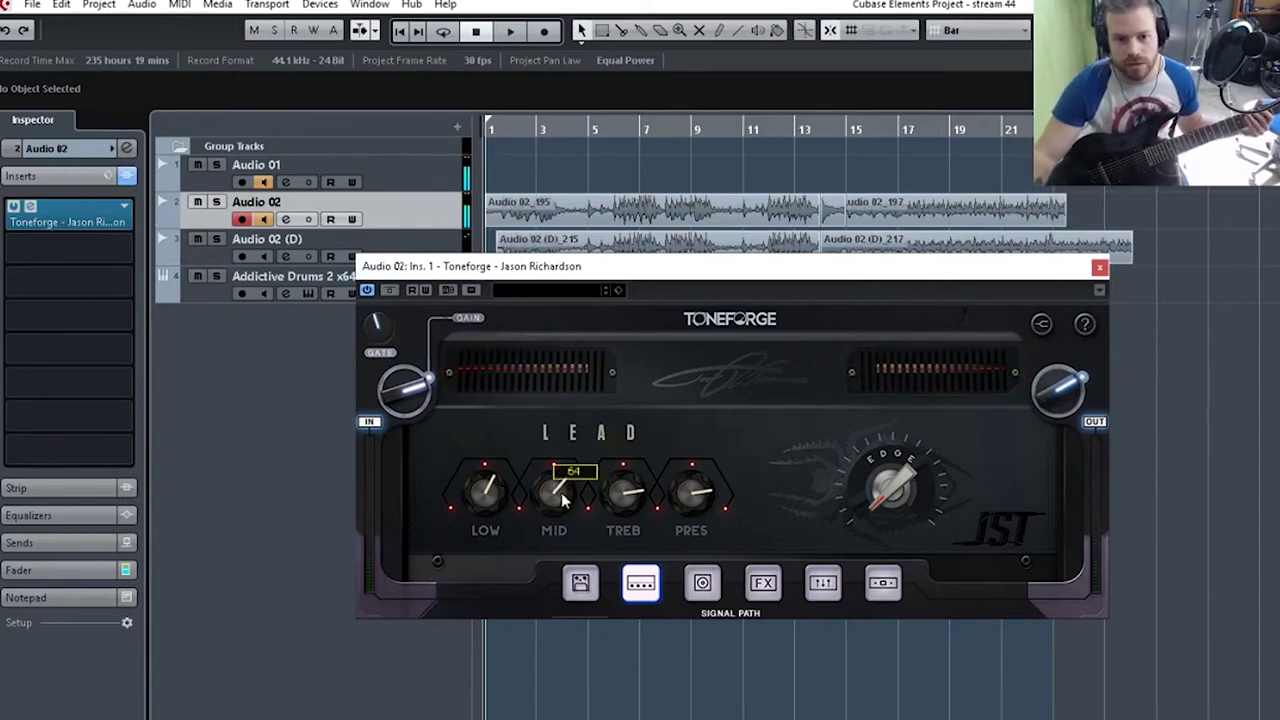
{"action": "left_click_drag", "start_coordinate": [502, 490], "coordinate": [501, 499]}
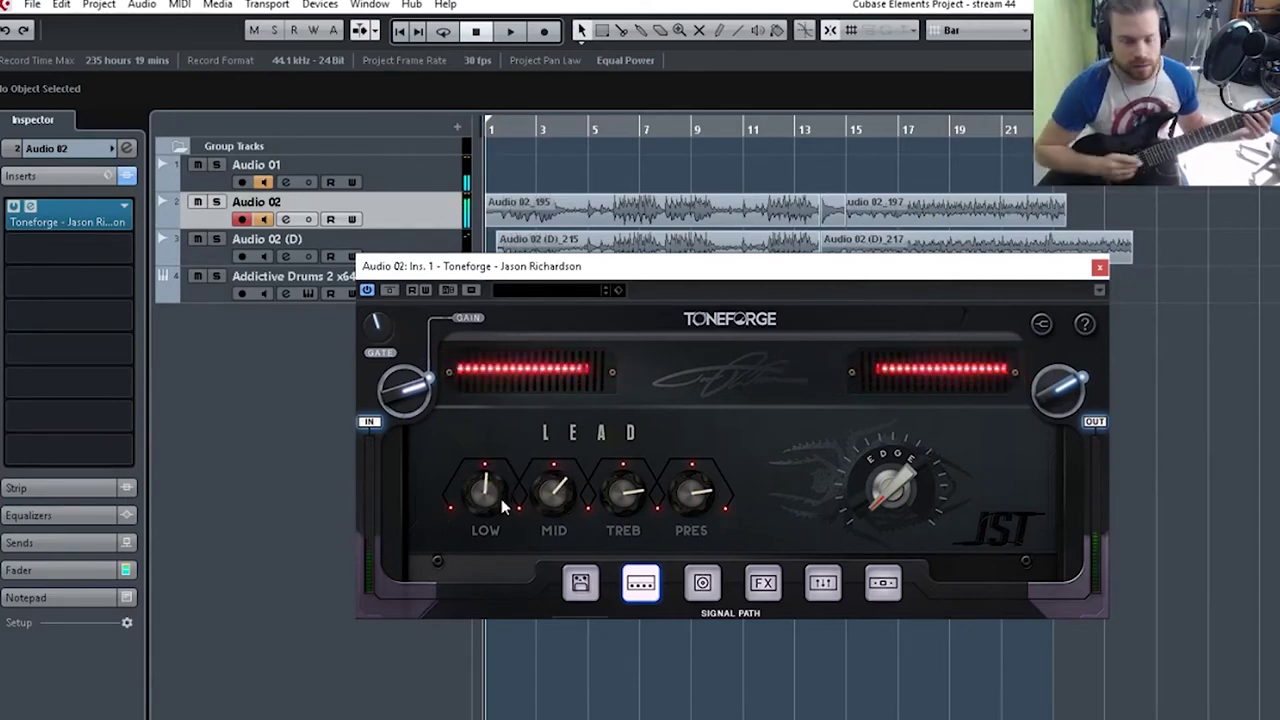
{"action": "left_click_drag", "start_coordinate": [614, 496], "coordinate": [566, 485]}
{"action": "left_click_drag", "start_coordinate": [907, 455], "coordinate": [905, 423]}
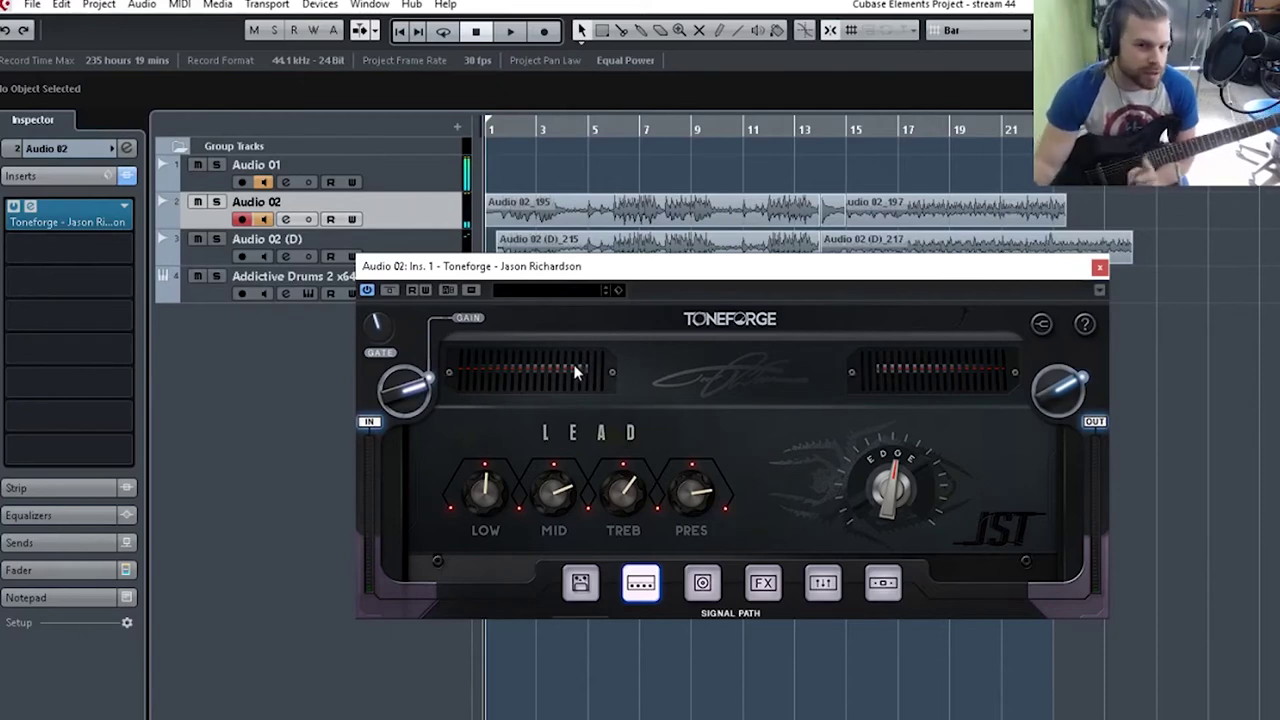
Audition the Delay pedal on the lead tone, bypass it again, and close the amp plugin from its amp section.
{"action": "left_click", "coordinate": [764, 582]}
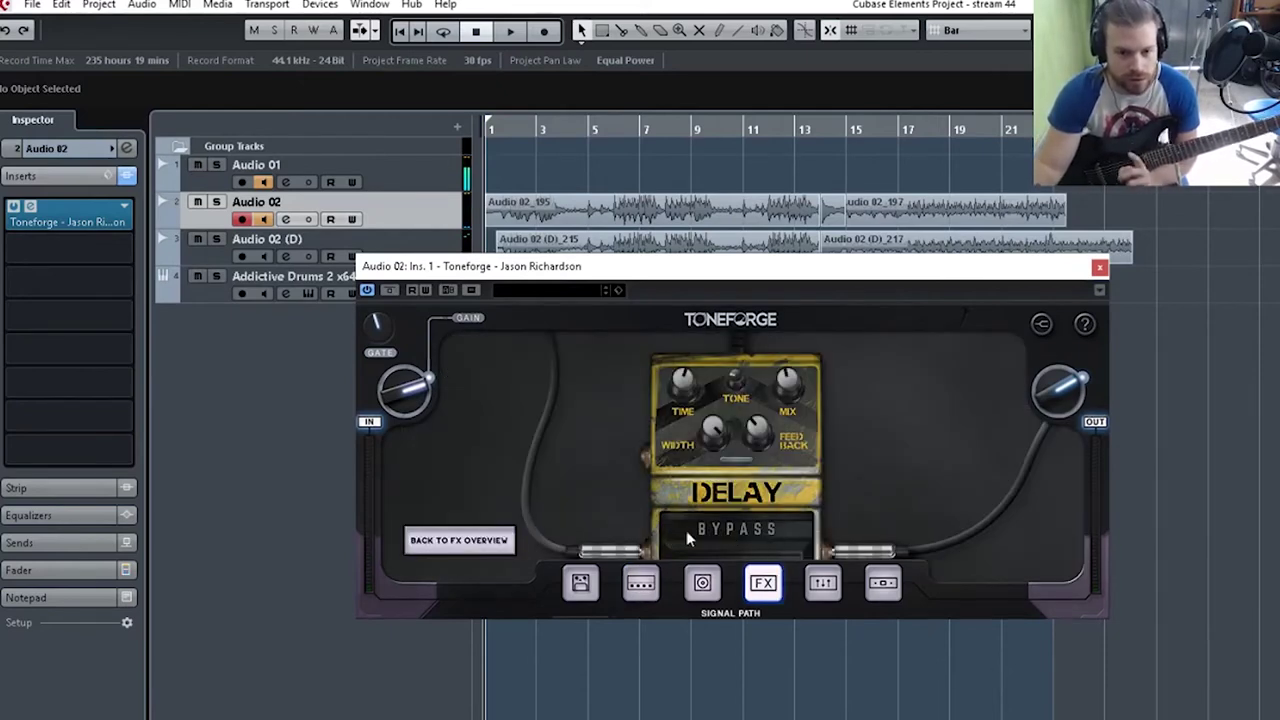
{"action": "left_click", "coordinate": [752, 530]}
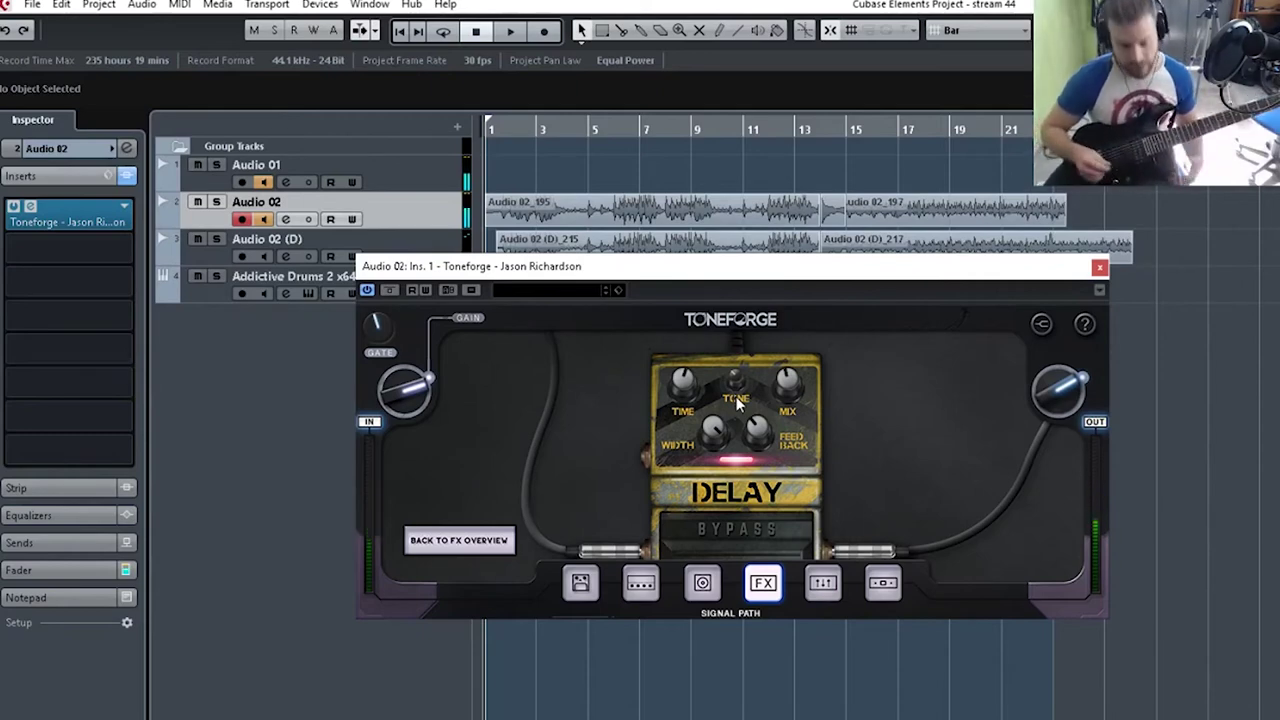
{"action": "left_click", "coordinate": [704, 530]}
{"action": "left_click", "coordinate": [472, 541]}
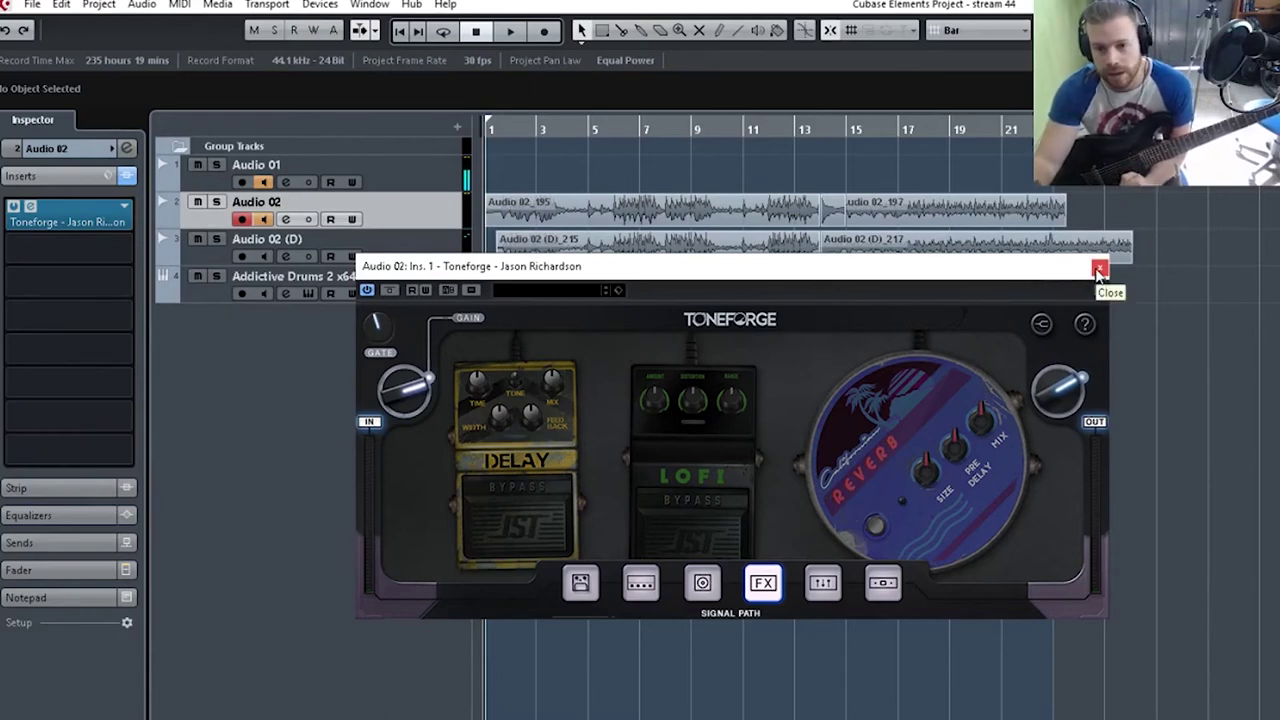
{"action": "left_click", "coordinate": [641, 588]}
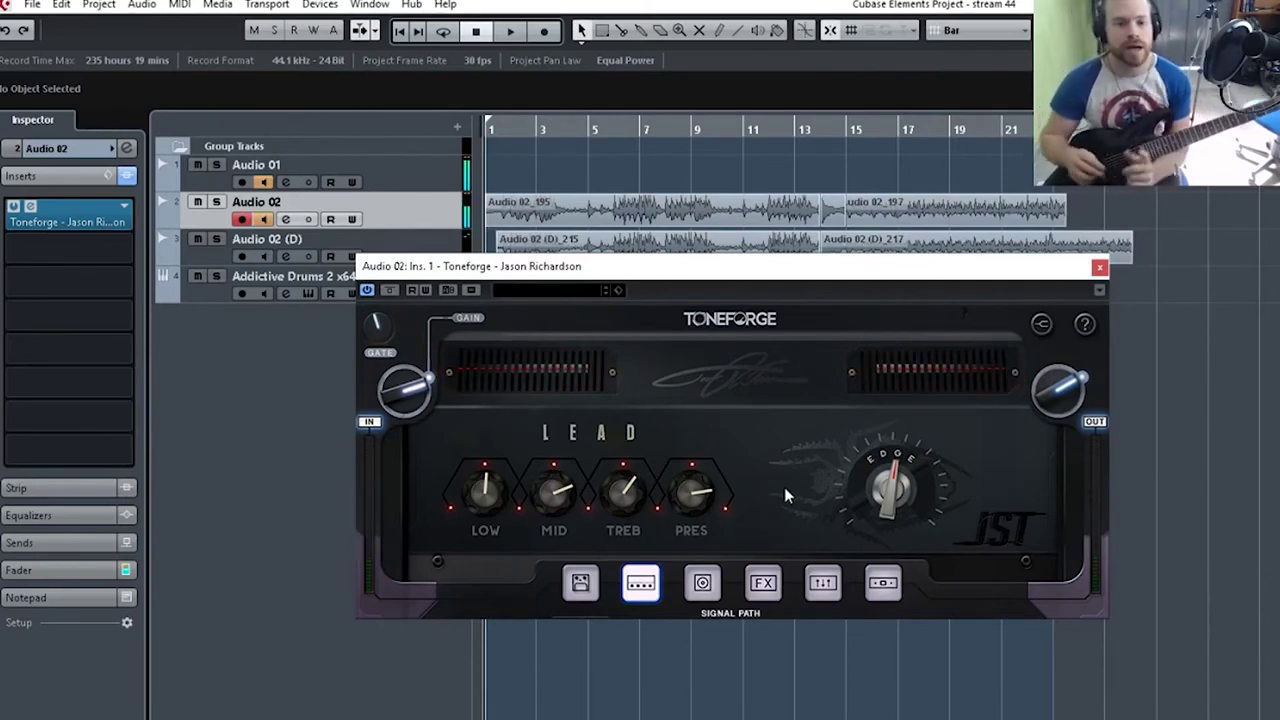
{"action": "left_click", "coordinate": [1099, 268]}
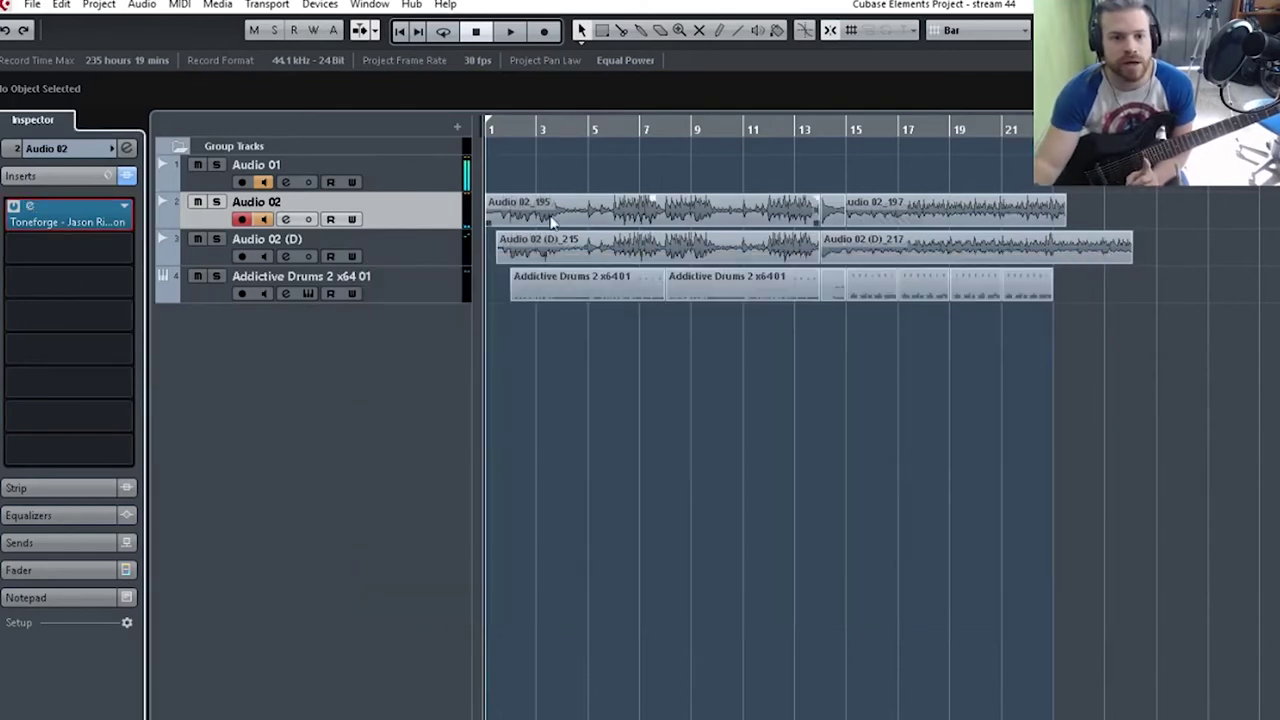
Move the existing clips on Audio 02 and Audio 02 (D) to bar 23 and bypass Audio 02's Toneforge insert.
{"action": "left_click_drag", "start_coordinate": [569, 176], "coordinate": [880, 232]}
{"action": "left_click_drag", "start_coordinate": [701, 218], "coordinate": [1006, 211]}
{"action": "left_click_drag", "start_coordinate": [1006, 211], "coordinate": [1240, 211]}
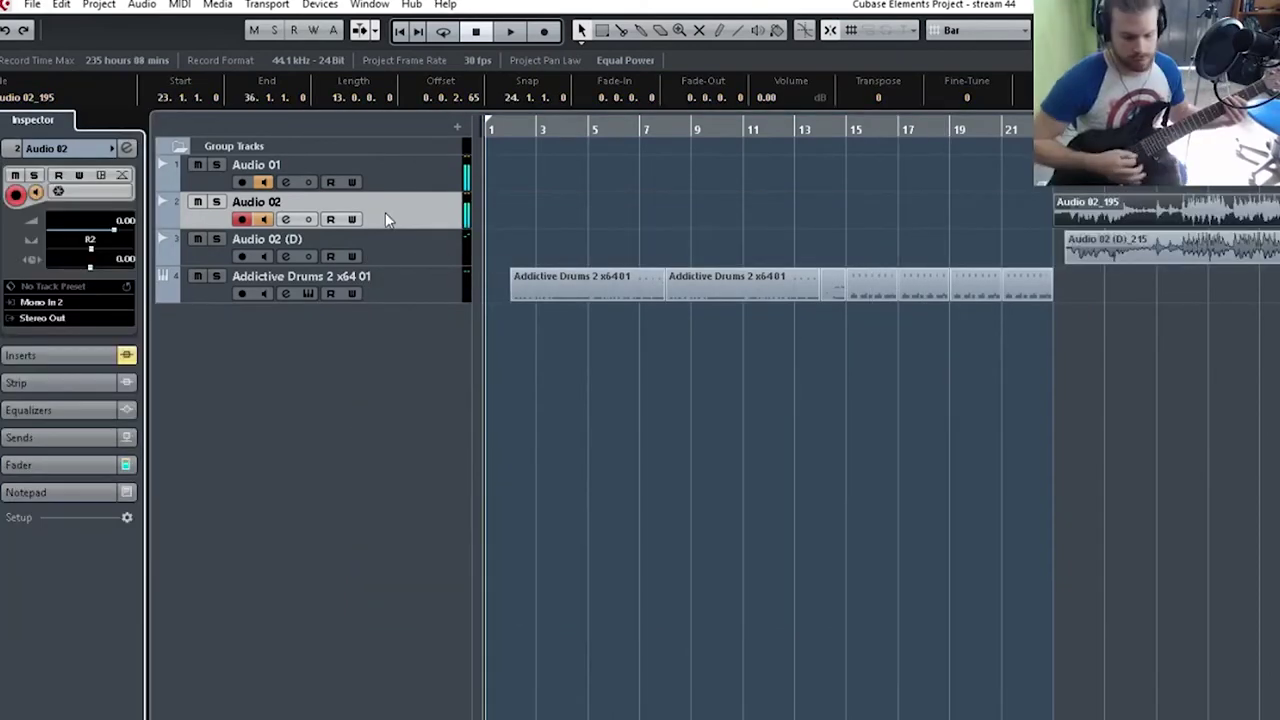
Record a new guitar take on Audio 02 from bar 1 to about bar 15 and pan the track left.
{"action": "key", "text": "space"}
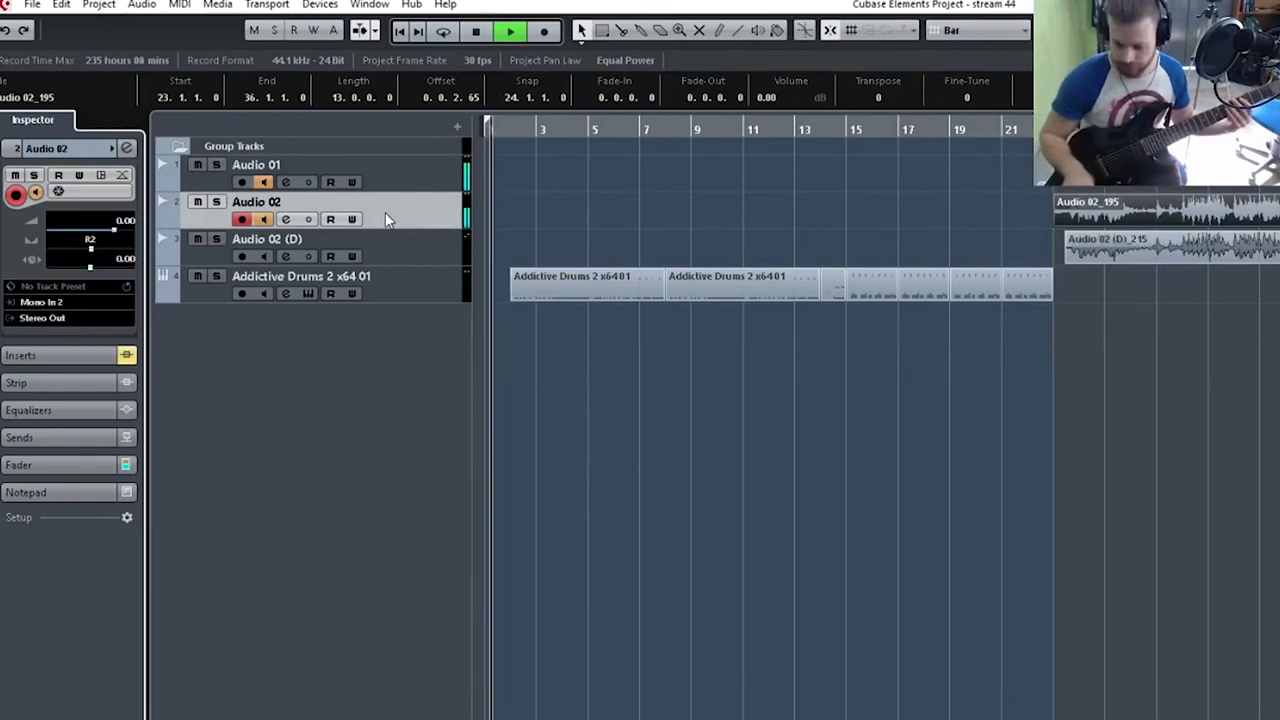
{"action": "key", "text": "KP_Multiply"}
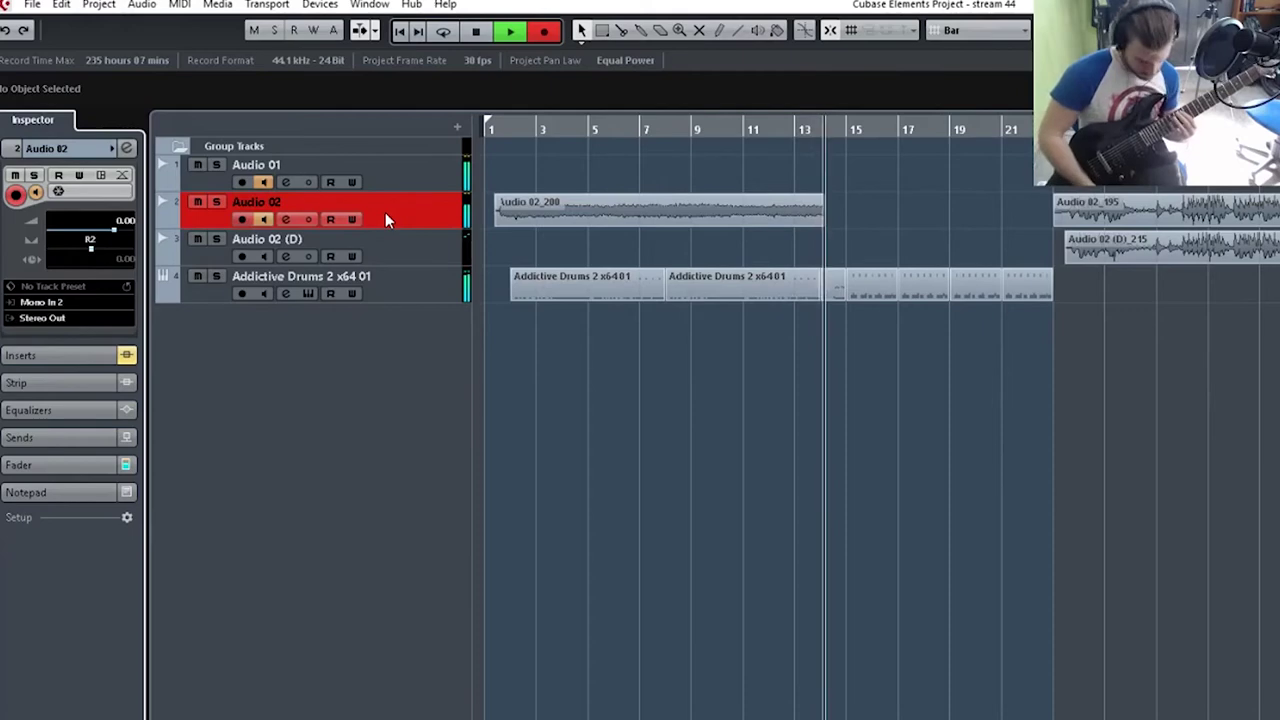
{"action": "key", "text": "space"}
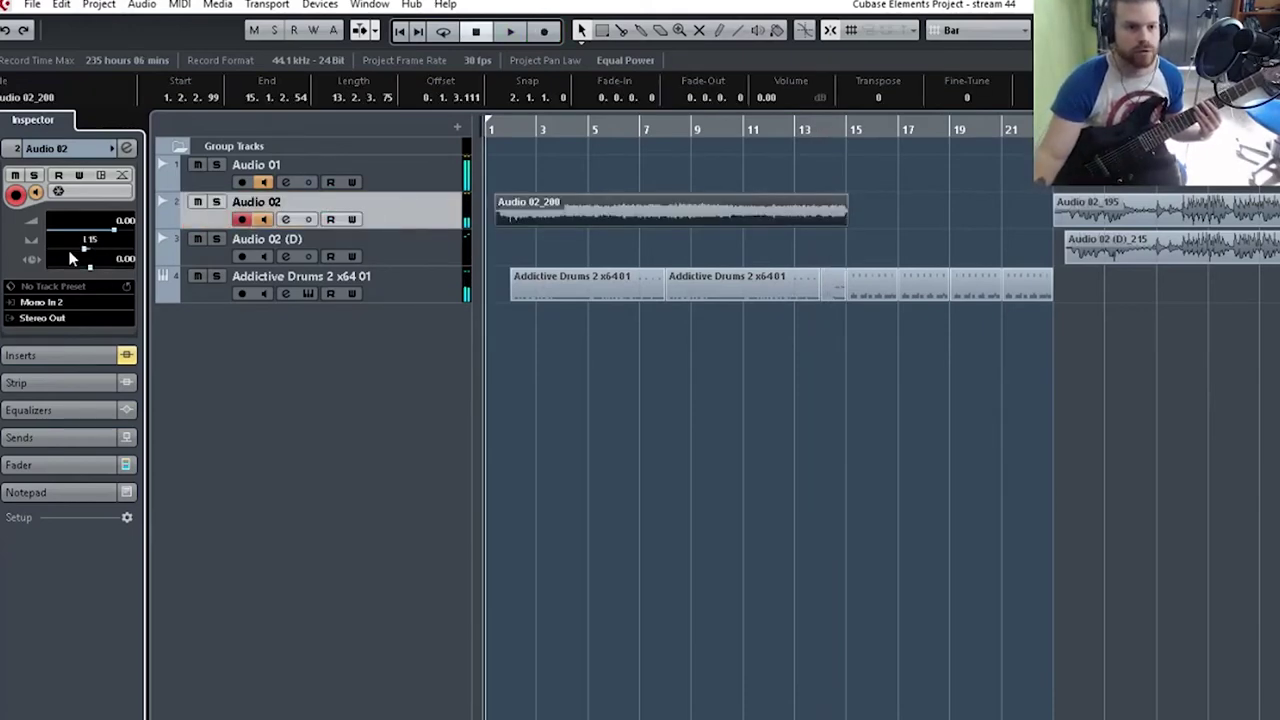
Turn off the Toneforge insert on Audio 02 (D) and enable the track's input monitoring.
{"action": "left_click", "coordinate": [283, 264]}
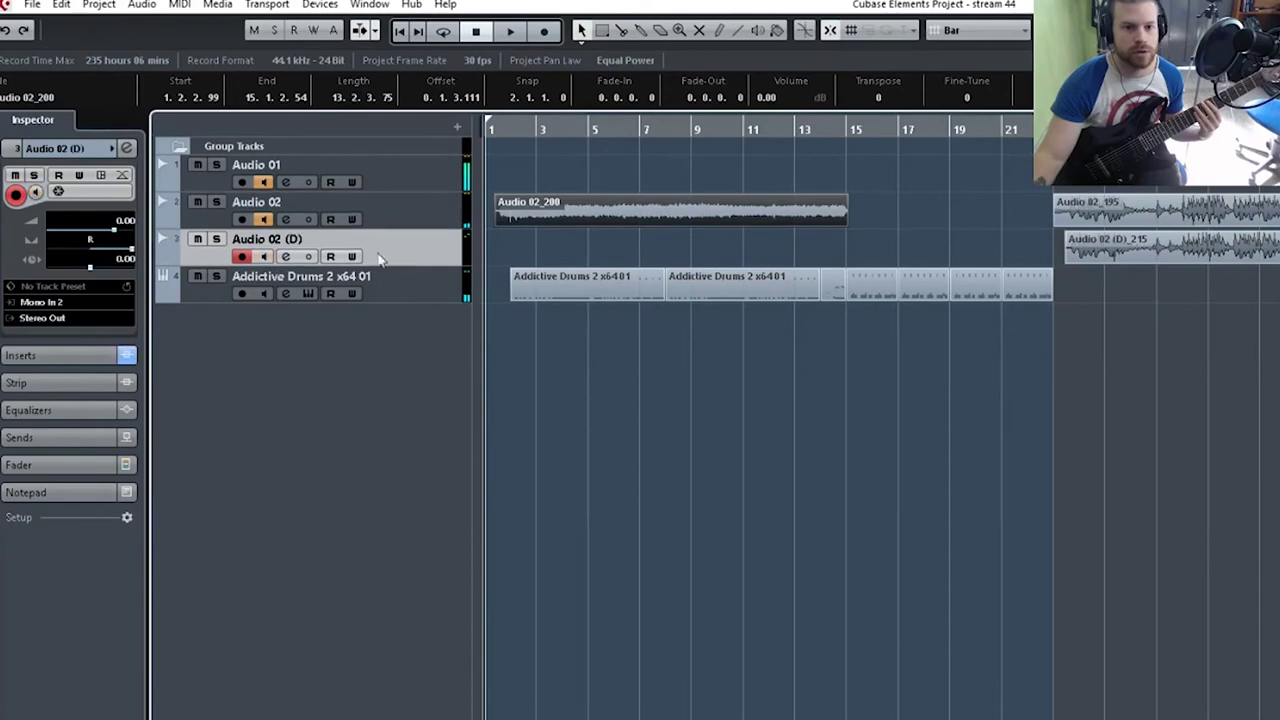
{"action": "left_click", "coordinate": [70, 356]}
{"action": "left_click", "coordinate": [13, 208]}
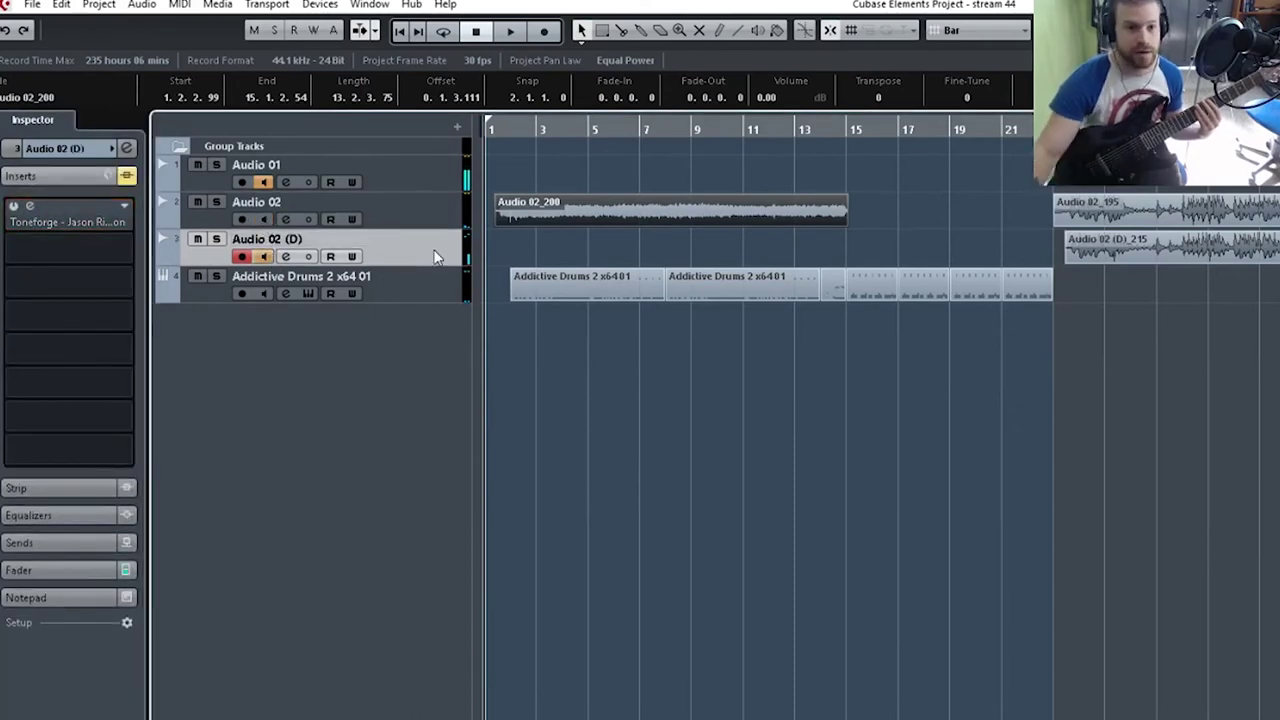
{"action": "left_click", "coordinate": [113, 150]}
{"action": "left_click", "coordinate": [71, 160]}
{"action": "left_click", "coordinate": [72, 151]}
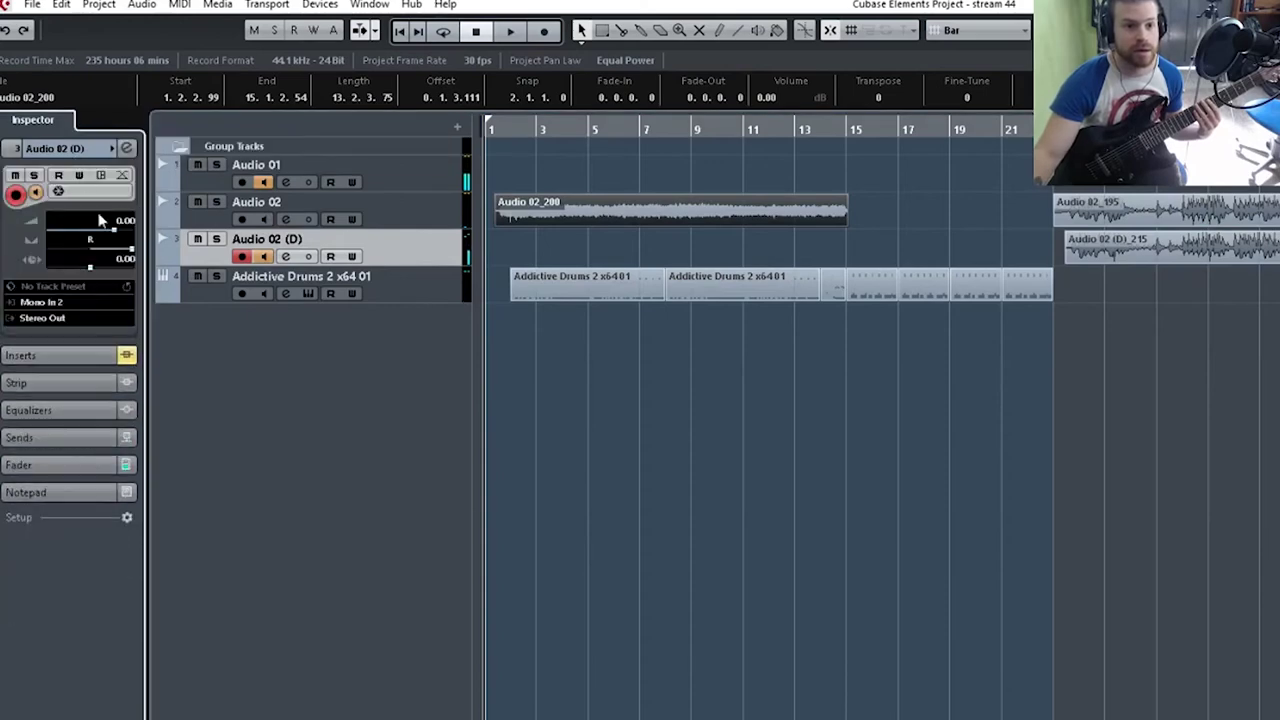
Record a second guitar take on Audio 02 (D) up to about bar 15 and switch off its input monitoring.
{"action": "key", "text": "KP_Multiply"}
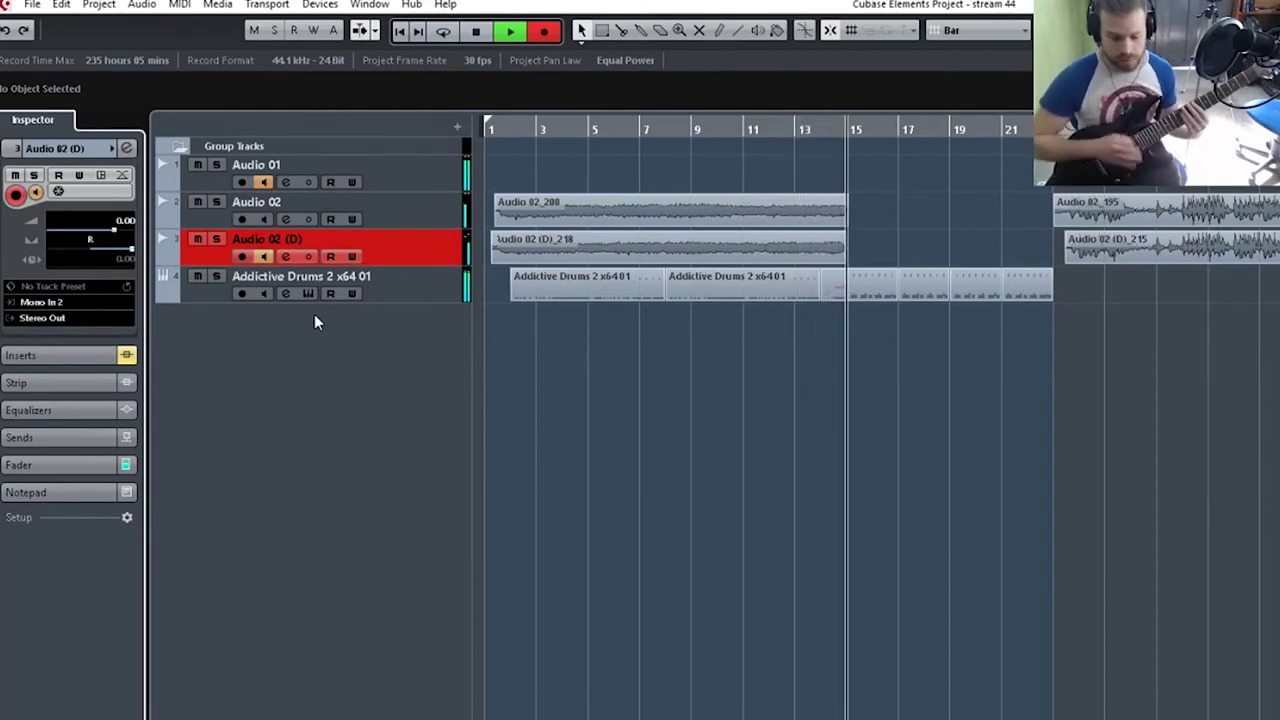
{"action": "key", "text": "space"}
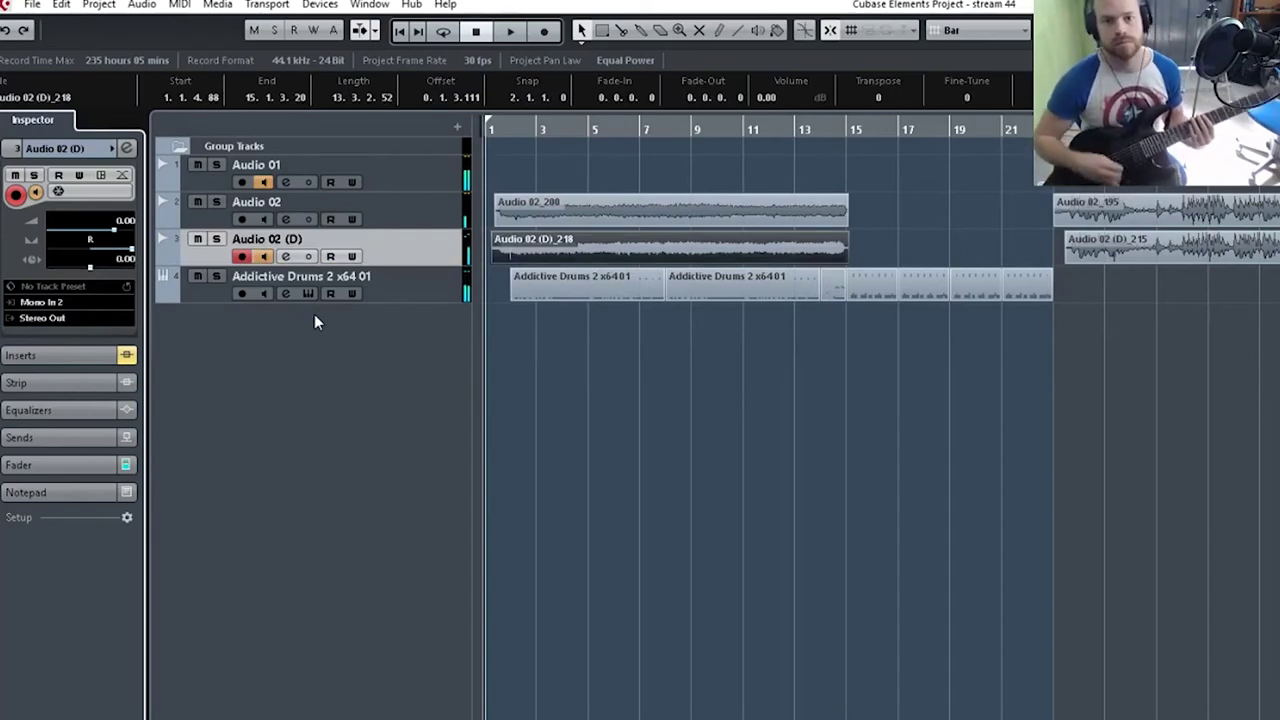
{"action": "left_click", "coordinate": [265, 256]}
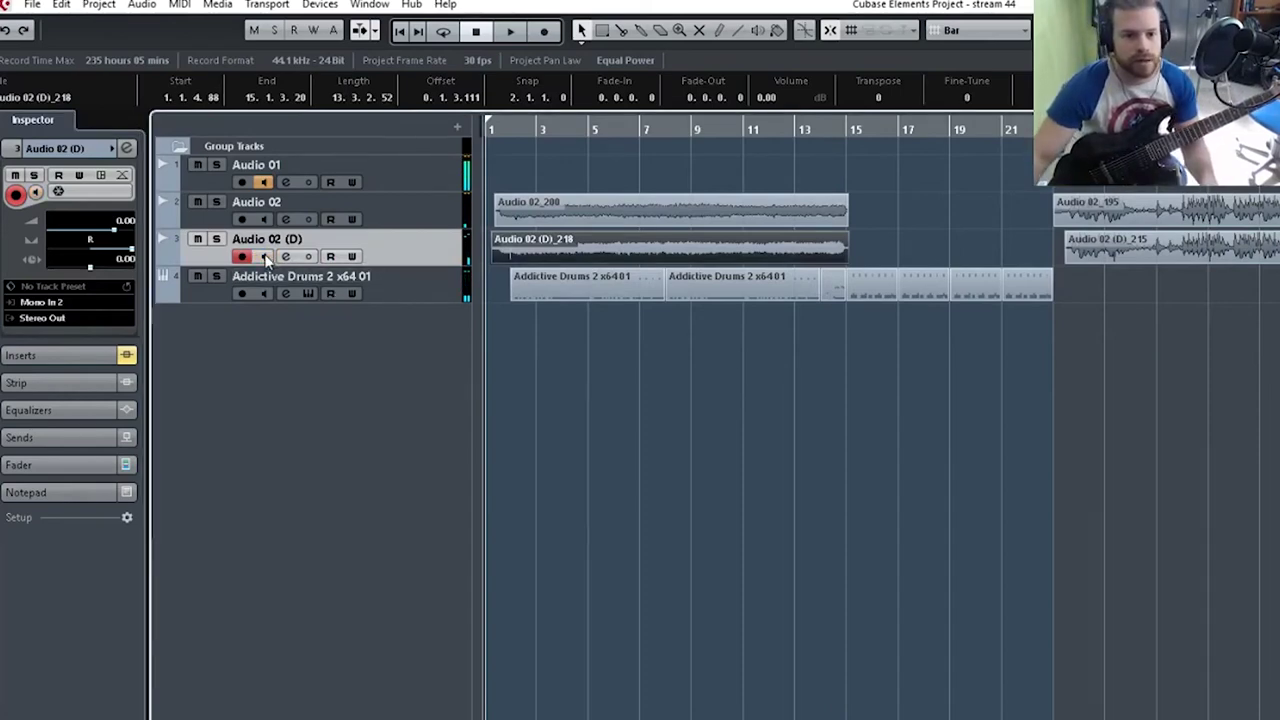
Add two mono audio tracks routed to Stereo Out below Audio 02 (D).
{"action": "left_click", "coordinate": [425, 227]}
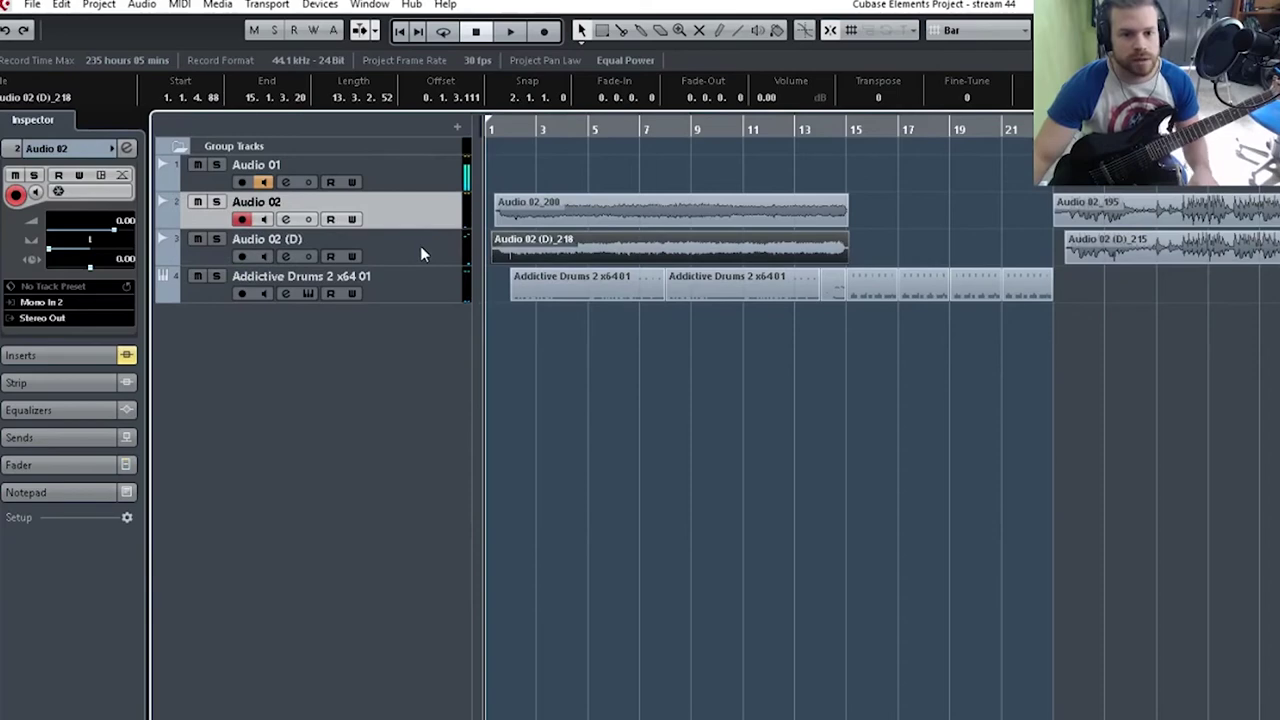
{"action": "right_click", "coordinate": [421, 248]}
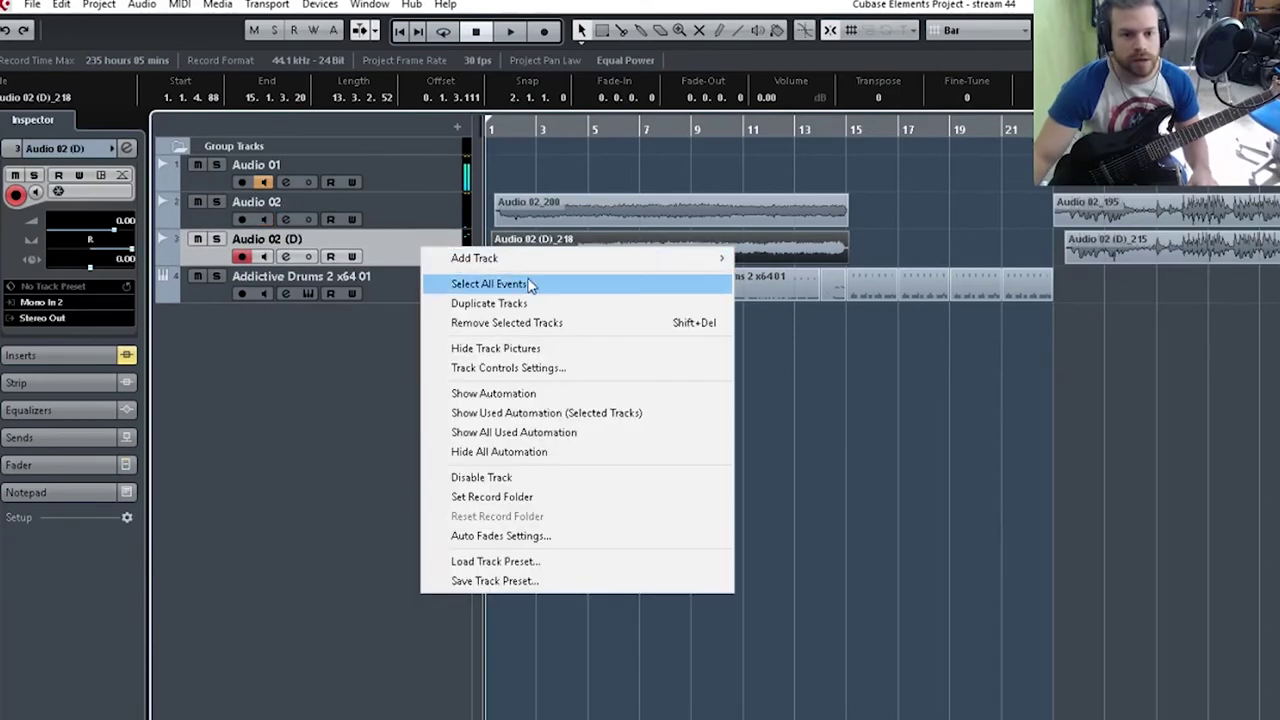
{"action": "left_click", "coordinate": [296, 380]}
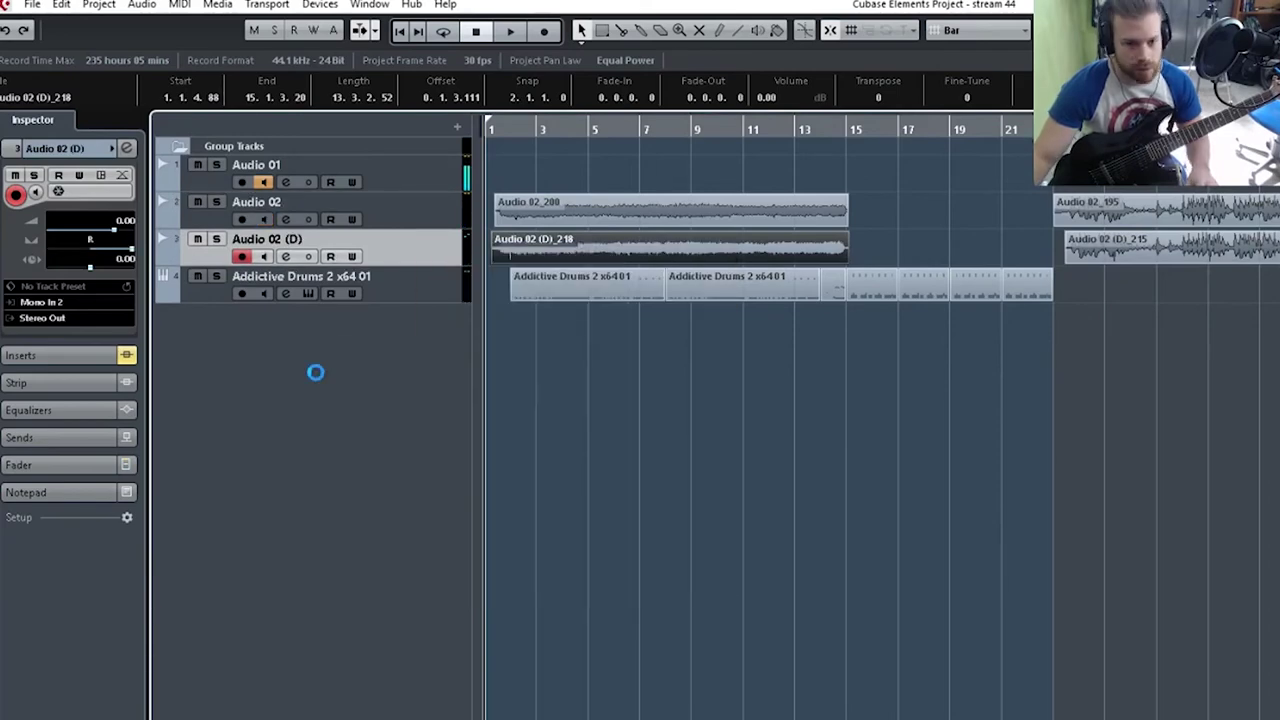
{"action": "right_click", "coordinate": [421, 244]}
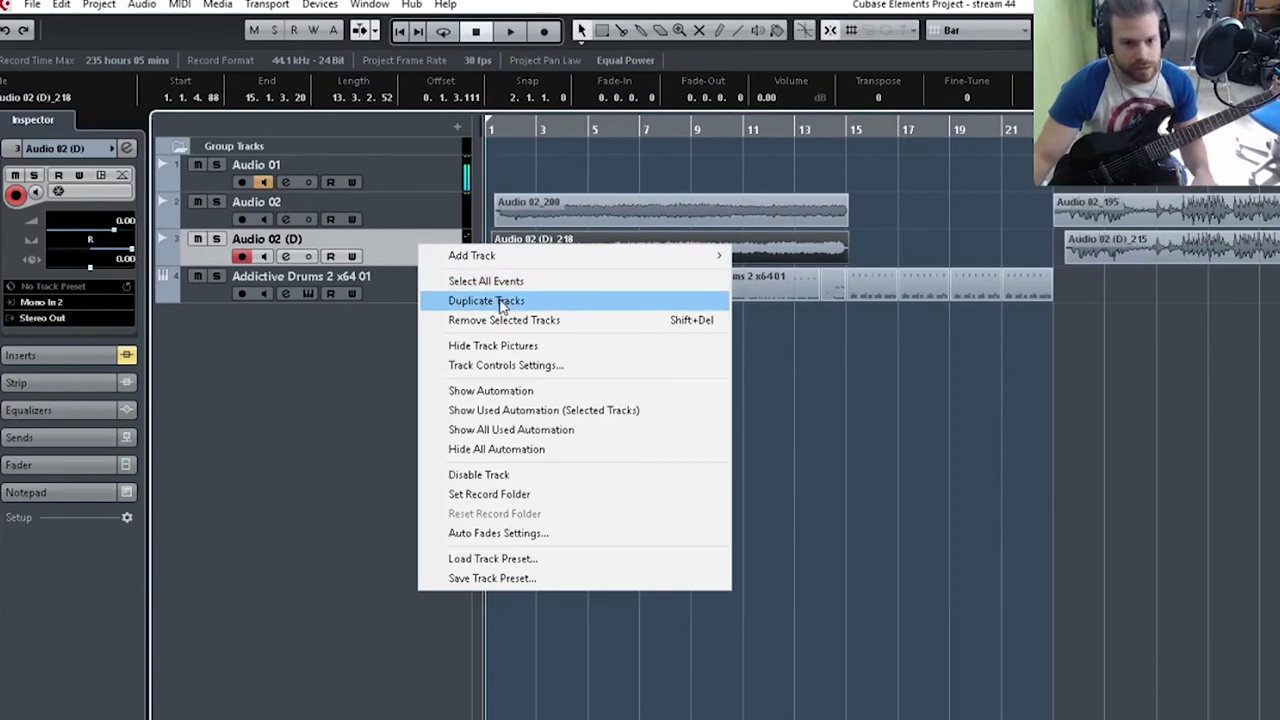
{"action": "mouse_move", "coordinate": [514, 253]}
{"action": "left_click", "coordinate": [770, 256]}
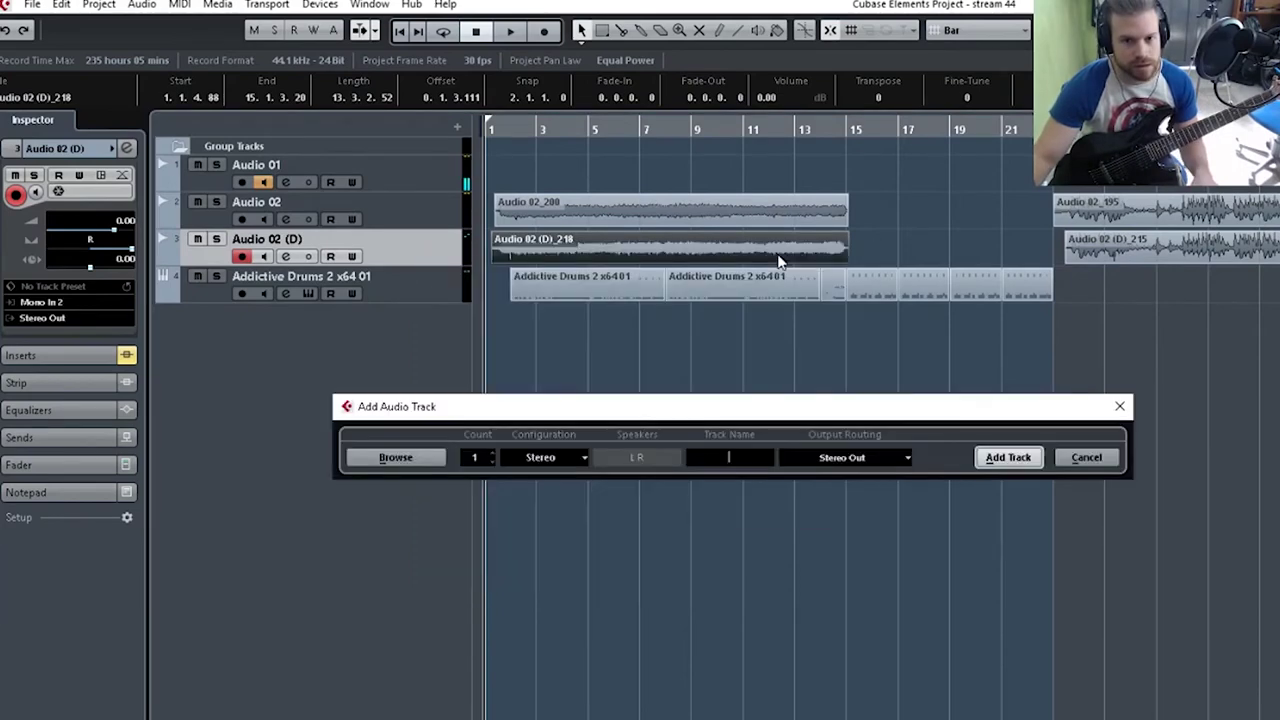
{"action": "left_click", "coordinate": [582, 458]}
{"action": "left_click", "coordinate": [545, 478]}
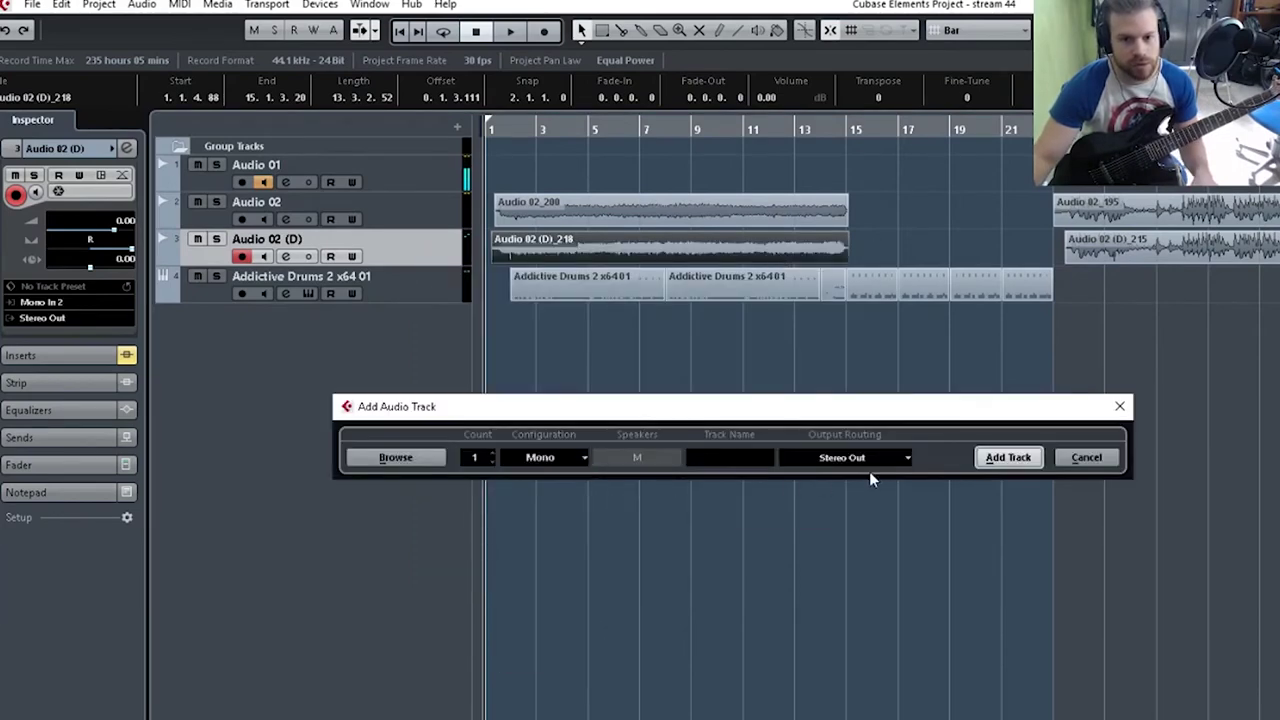
{"action": "left_click", "coordinate": [1008, 457]}
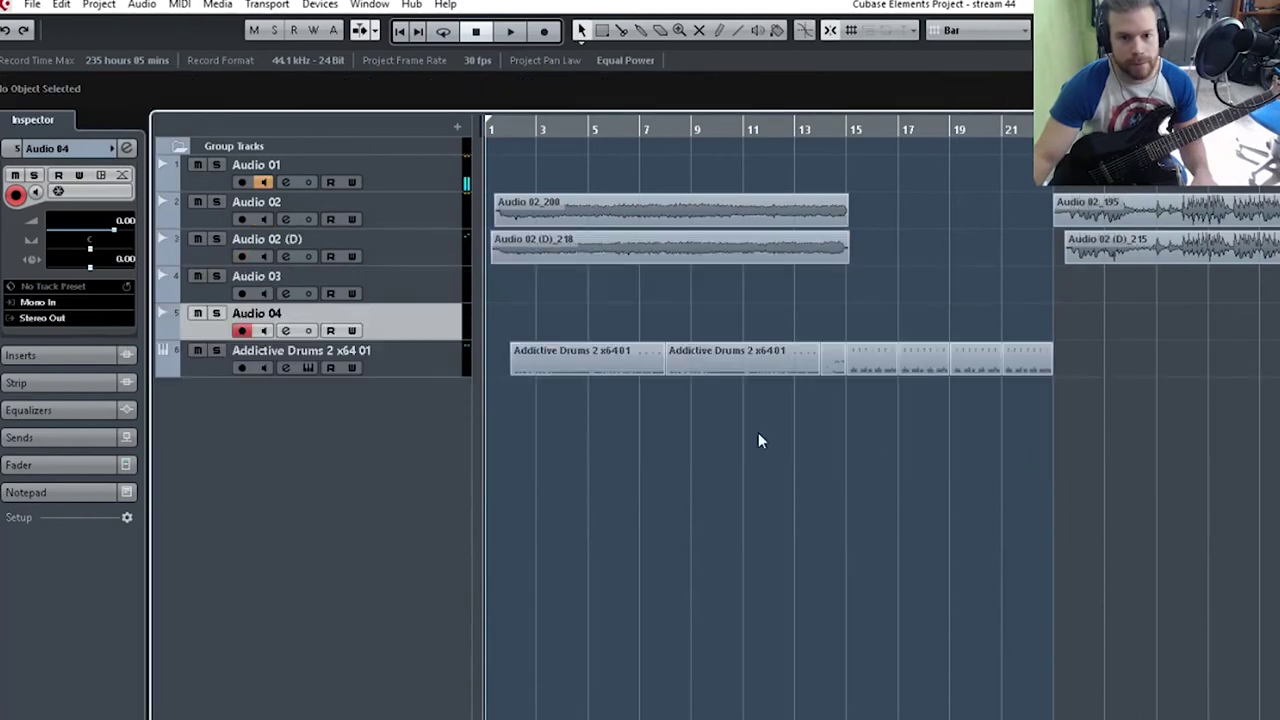
Trim the starts of both newly recorded takes to bar 2.
{"action": "left_click", "coordinate": [588, 200]}
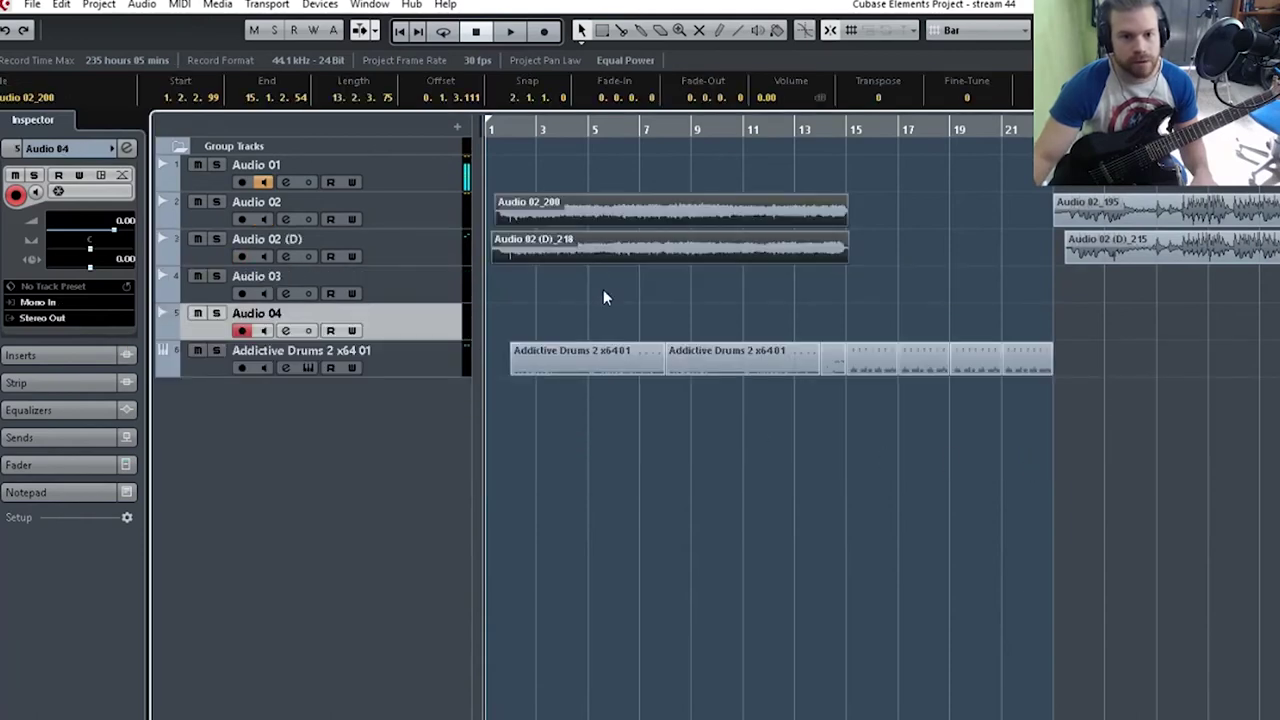
{"action": "left_click_drag", "start_coordinate": [496, 257], "coordinate": [538, 261]}
{"action": "scroll", "coordinate": [533, 316], "scroll_direction": "up", "scroll_amount": 3}
{"action": "scroll", "coordinate": [860, 326], "scroll_direction": "left", "scroll_amount": 2}
{"action": "left_click", "coordinate": [501, 261]}
{"action": "left_click", "coordinate": [508, 226]}
{"action": "left_click_drag", "start_coordinate": [488, 227], "coordinate": [541, 228]}
Move the two trimmed takes onto Audio 03 and Audio 04 and pan Audio 03 hard left.
{"action": "left_click_drag", "start_coordinate": [631, 166], "coordinate": [641, 302]}
{"action": "left_click_drag", "start_coordinate": [637, 250], "coordinate": [636, 313]}
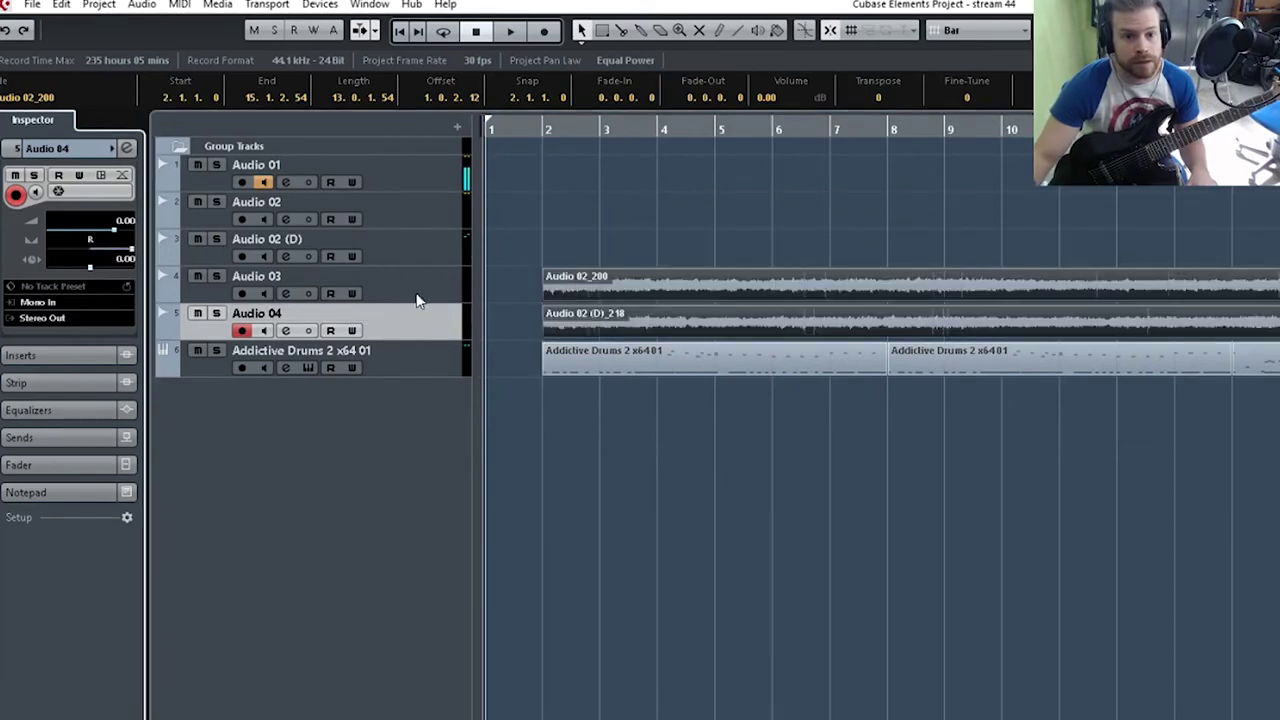
{"action": "left_click", "coordinate": [416, 296]}
{"action": "left_click_drag", "start_coordinate": [92, 249], "coordinate": [38, 250]}
Move the earlier clips on Audio 02 and Audio 02 (D) back to the project start at bar 1.
{"action": "scroll", "coordinate": [775, 288], "scroll_direction": "right", "scroll_amount": 10}
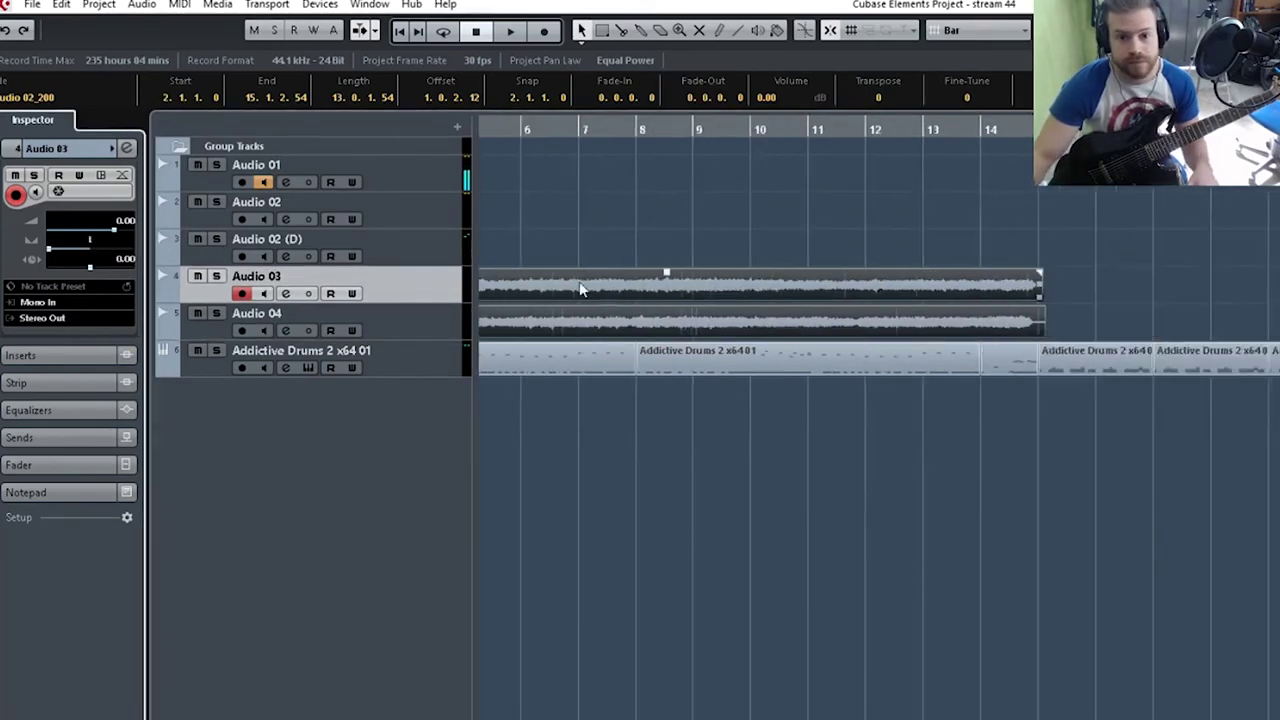
{"action": "left_click_drag", "start_coordinate": [902, 183], "coordinate": [1139, 277]}
{"action": "scroll", "coordinate": [1060, 252], "scroll_direction": "left", "scroll_amount": 2}
{"action": "left_click_drag", "start_coordinate": [1085, 218], "coordinate": [630, 211]}
{"action": "key", "text": "KP_Decimal"}
{"action": "left_click_drag", "start_coordinate": [1279, 228], "coordinate": [557, 224]}
Re-enable the Toneforge insert on Audio 02 and check the Audio 02 (D) track.
{"action": "left_click", "coordinate": [409, 205]}
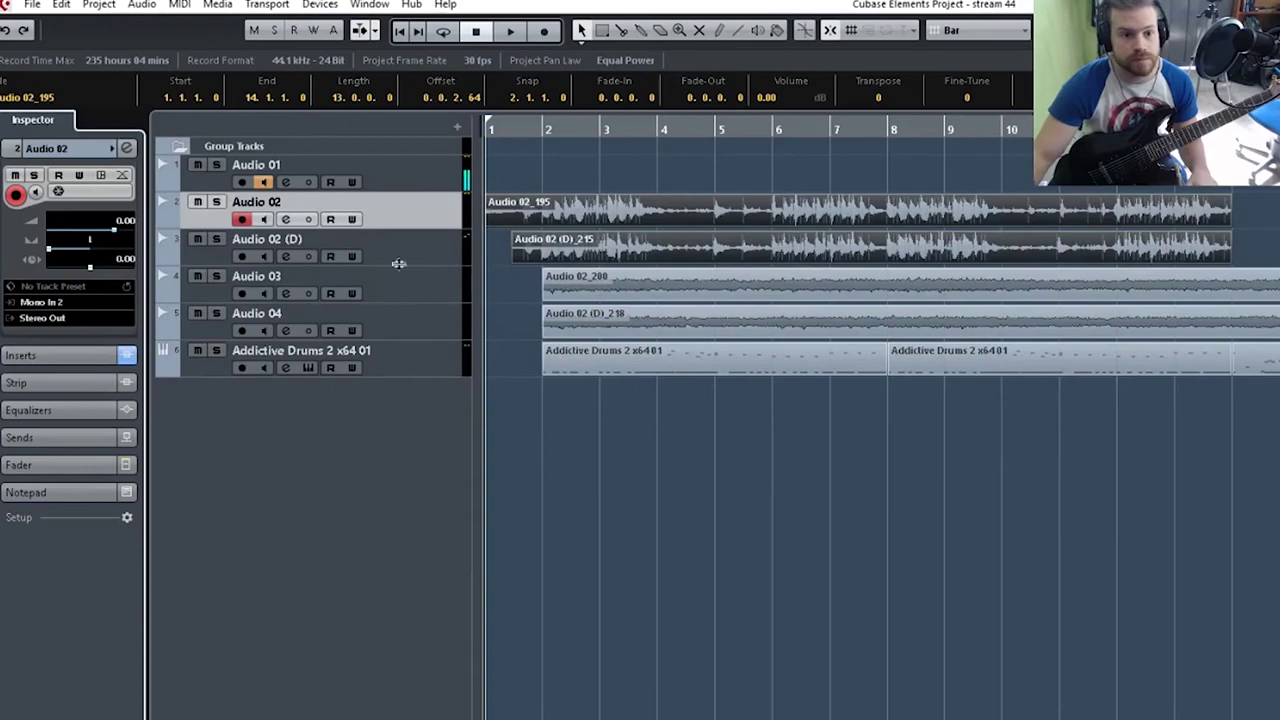
{"action": "left_click", "coordinate": [335, 264]}
{"action": "left_click", "coordinate": [406, 211]}
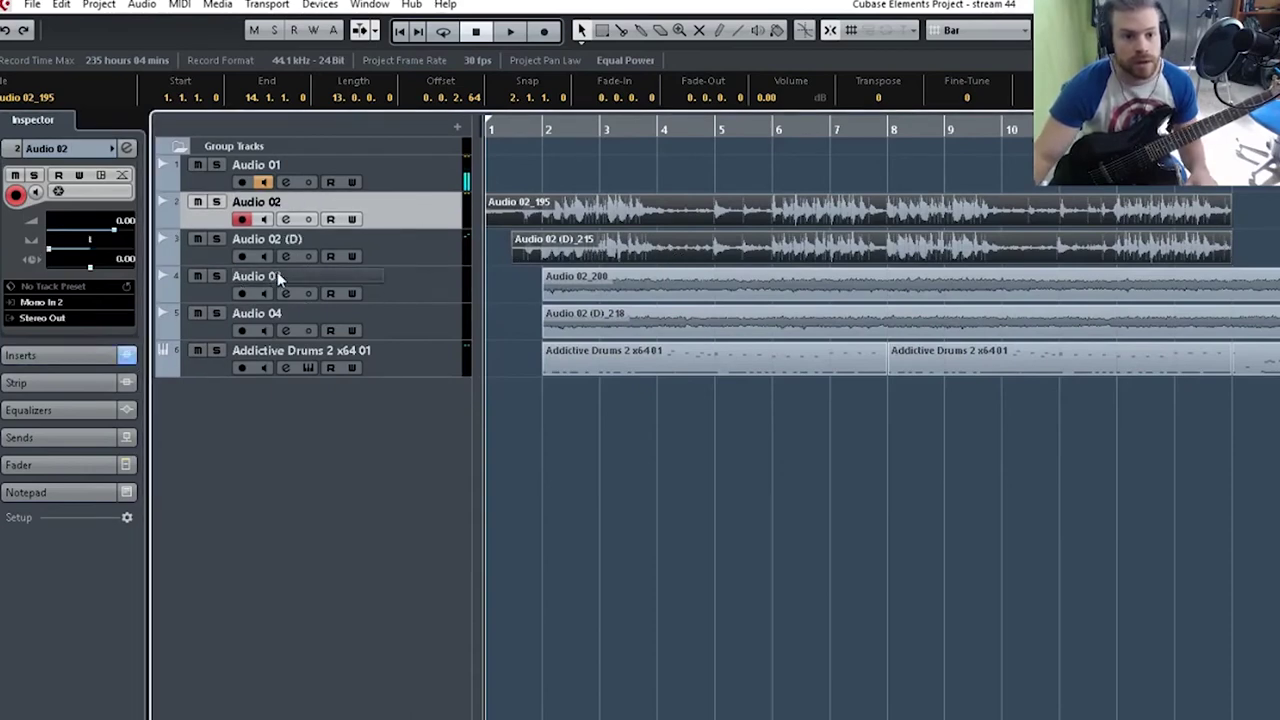
Play the project and alternate mutes between the Audio 02 pair and Audio 03 and 04 to compare their guitar tones.
{"action": "key", "text": "space"}
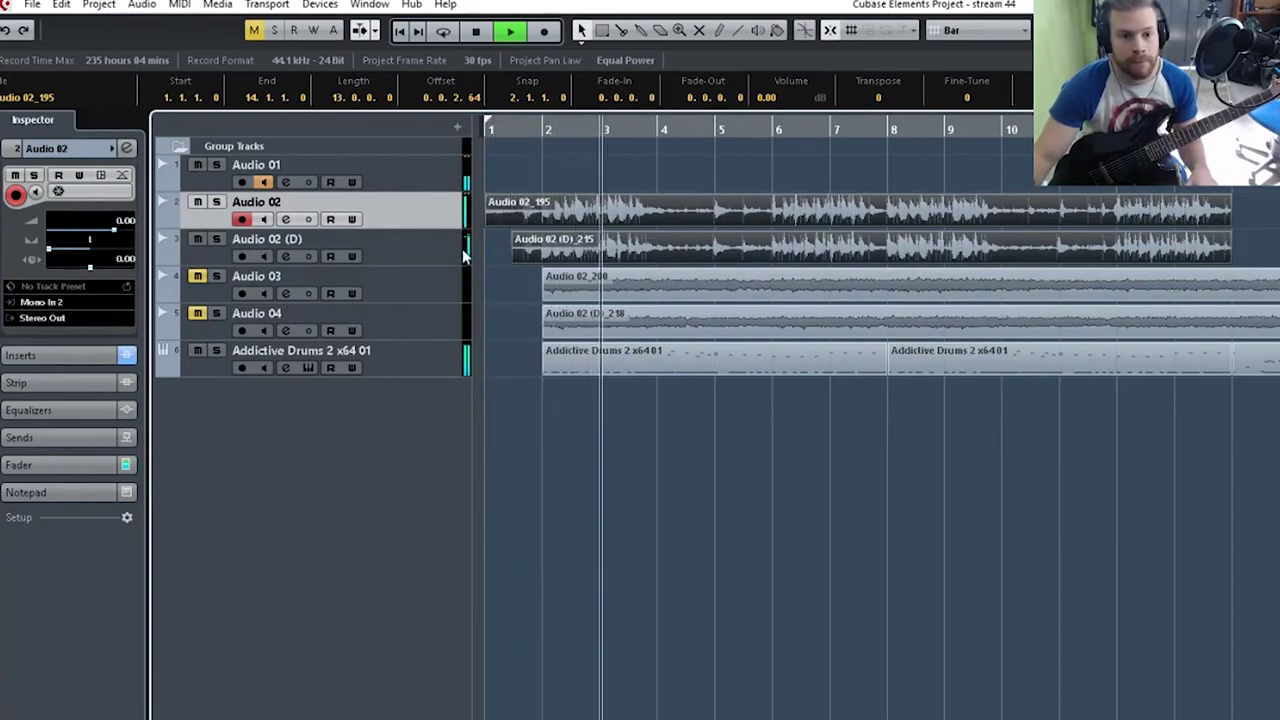
{"action": "left_click", "coordinate": [197, 276]}
{"action": "left_click", "coordinate": [197, 313]}
{"action": "left_click", "coordinate": [198, 239]}
{"action": "left_click", "coordinate": [198, 202]}
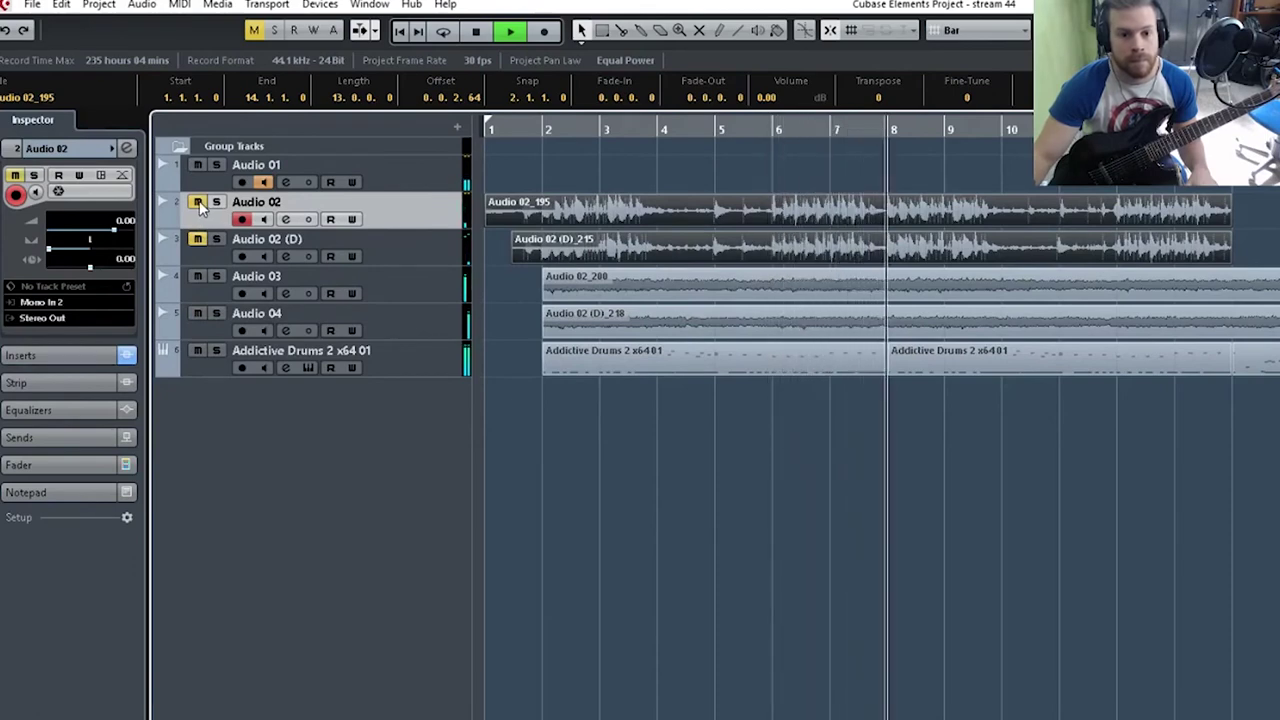
{"action": "left_click", "coordinate": [198, 202]}
{"action": "left_click", "coordinate": [198, 239]}
{"action": "left_click", "coordinate": [198, 276]}
{"action": "left_click", "coordinate": [199, 313]}
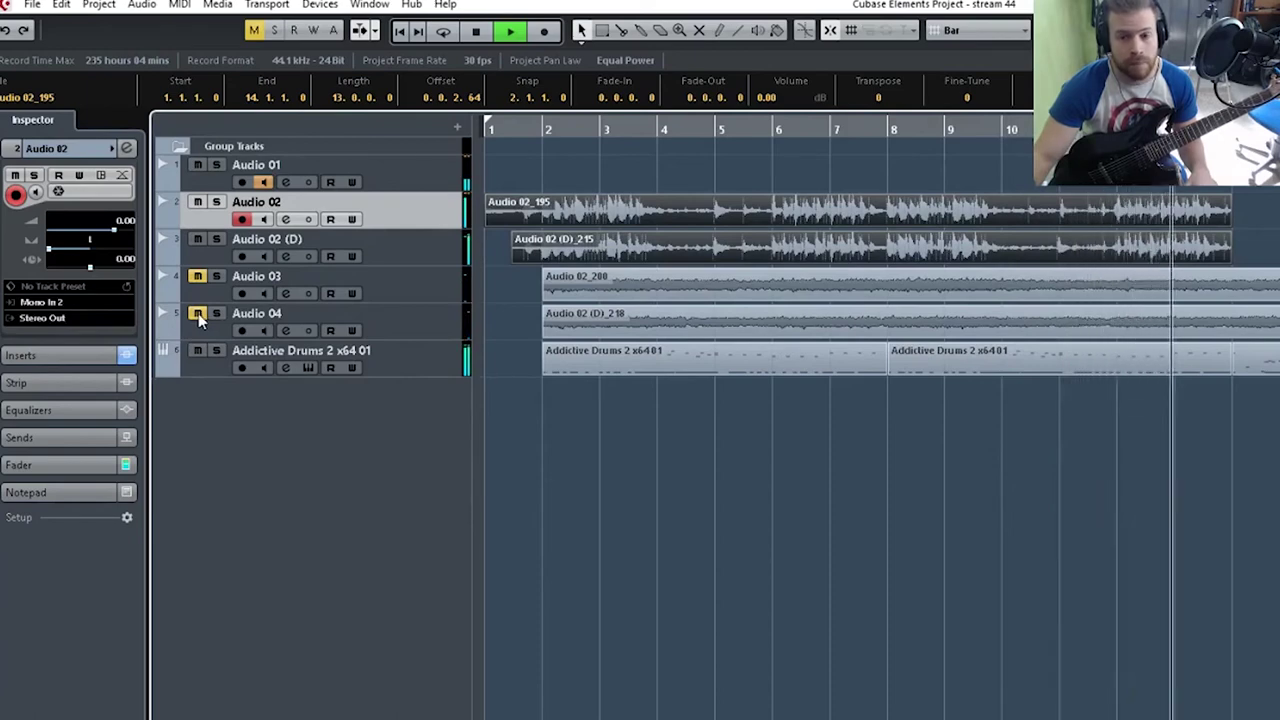
Unmute Audio 03 and Audio 04, mute the Audio 02 pair to hear the other takes, and stop playback.
{"action": "left_click", "coordinate": [197, 313]}
{"action": "left_click", "coordinate": [197, 276]}
{"action": "left_click", "coordinate": [197, 239]}
{"action": "left_click", "coordinate": [199, 202]}
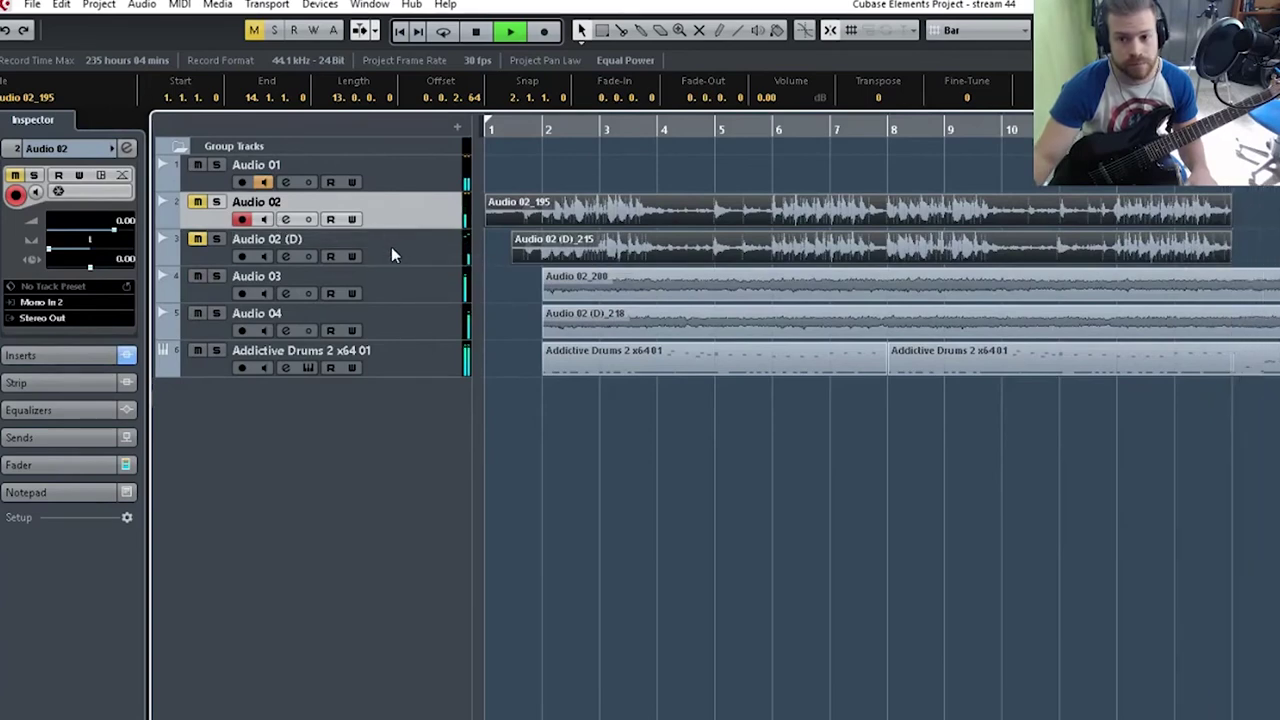
{"action": "key", "text": "space"}
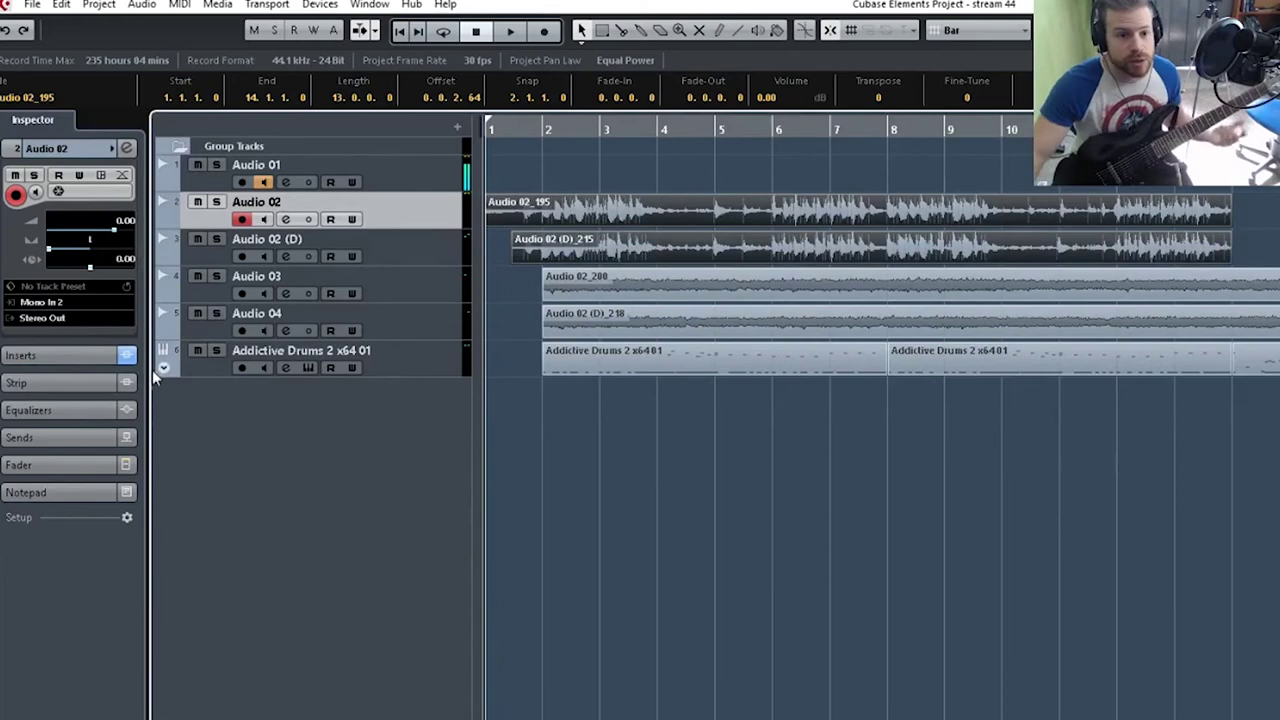
Switch the Toneforge amp on Audio 02 from the Lead channel to the Rhythm channel.
{"action": "left_click", "coordinate": [64, 354]}
{"action": "left_click", "coordinate": [29, 208]}
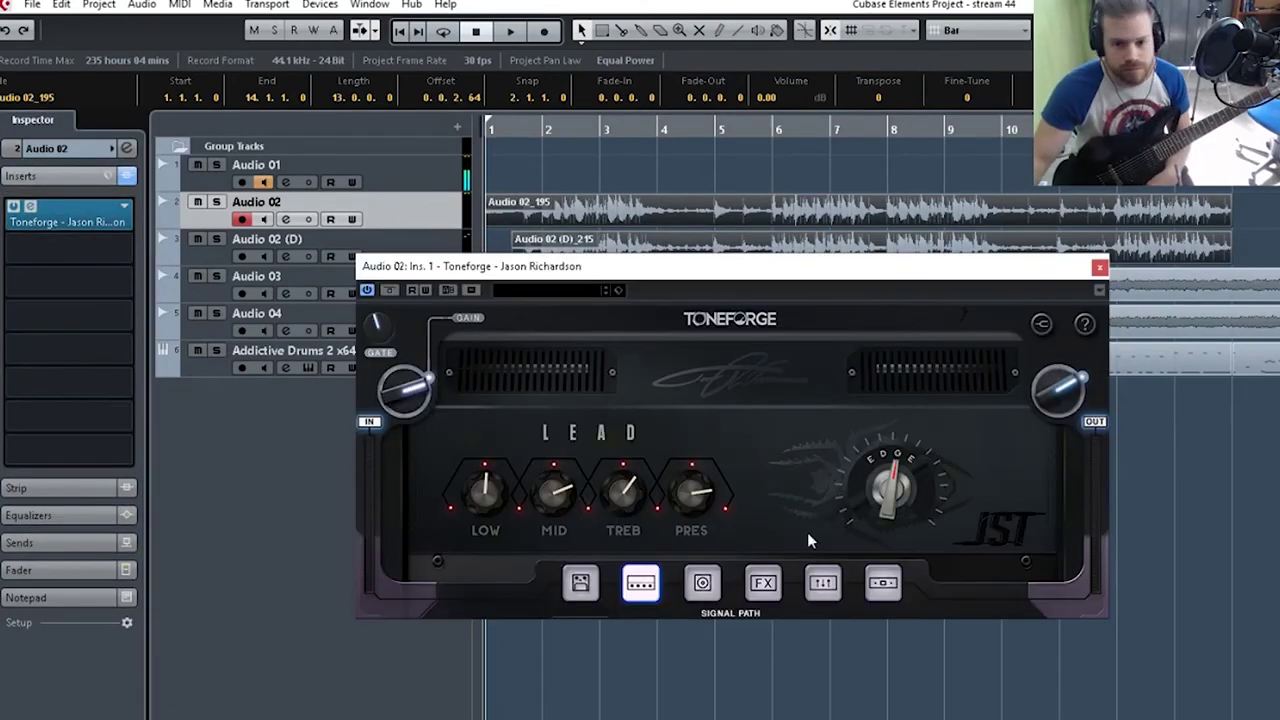
{"action": "left_click", "coordinate": [581, 585]}
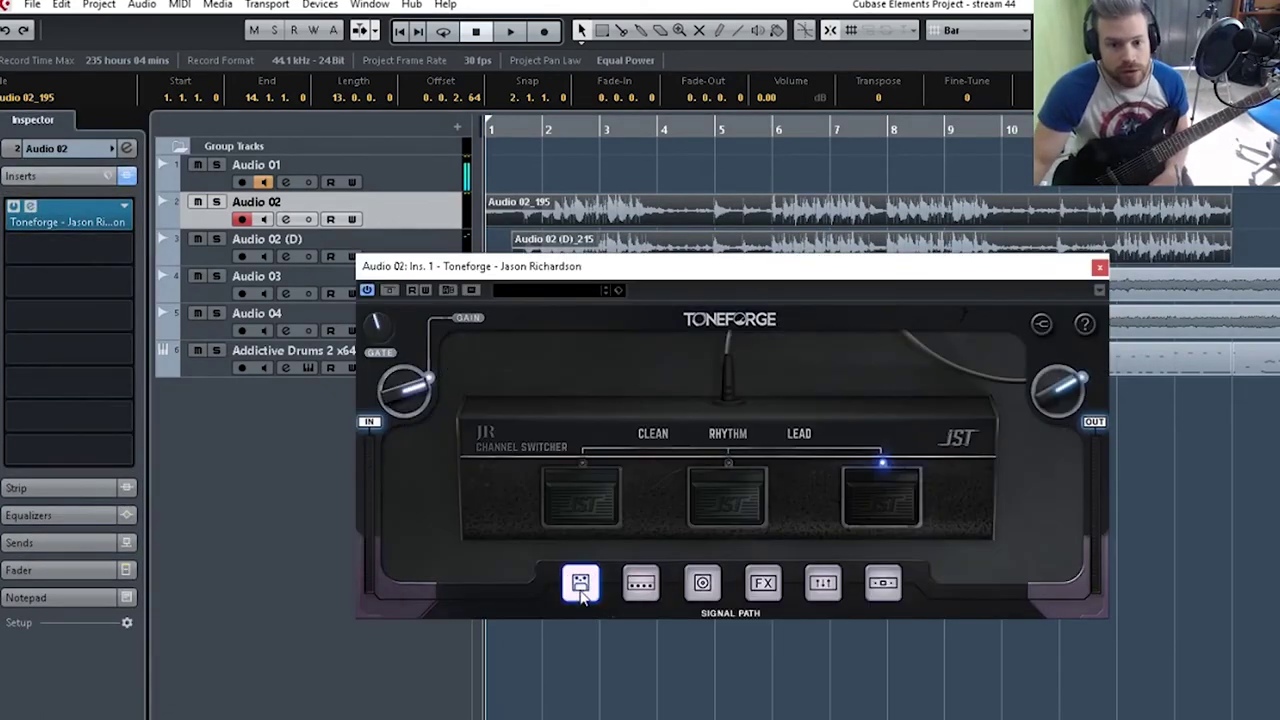
{"action": "left_click", "coordinate": [739, 501]}
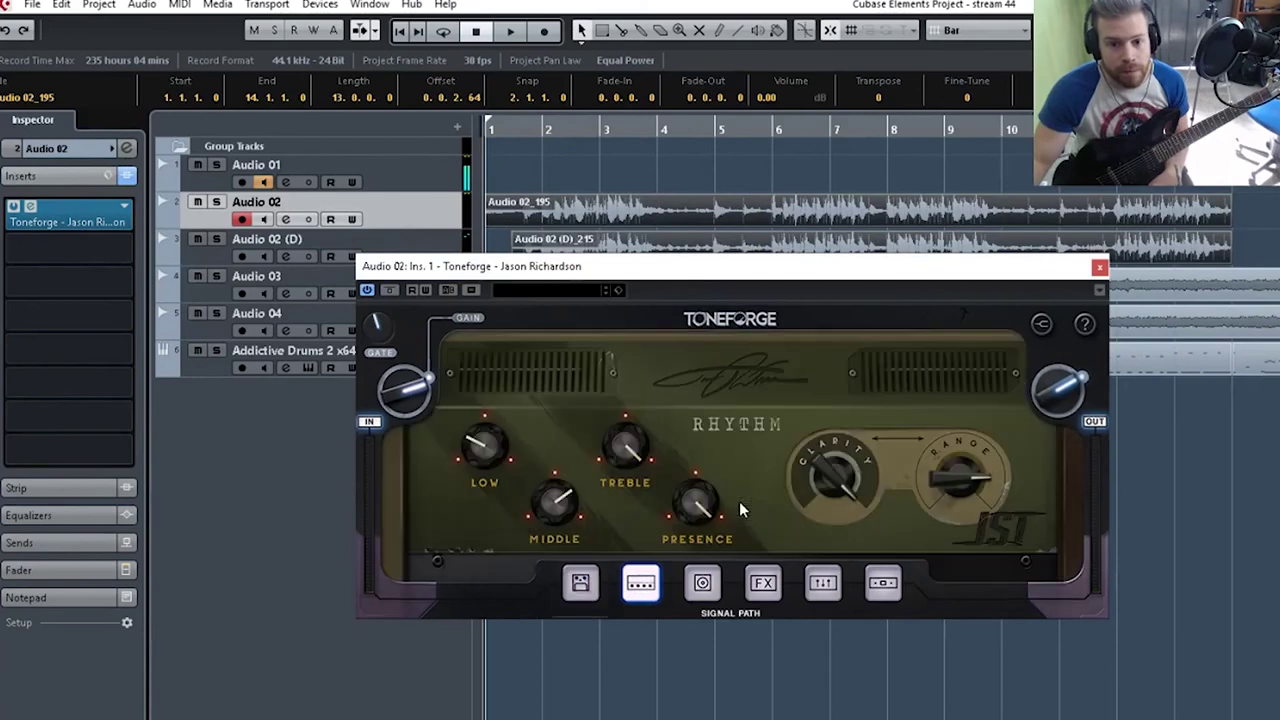
Set the cabinet microphone in Audio 02's Toneforge insert to the 57.
{"action": "left_click", "coordinate": [820, 581]}
{"action": "left_click", "coordinate": [881, 590]}
{"action": "left_click", "coordinate": [704, 584]}
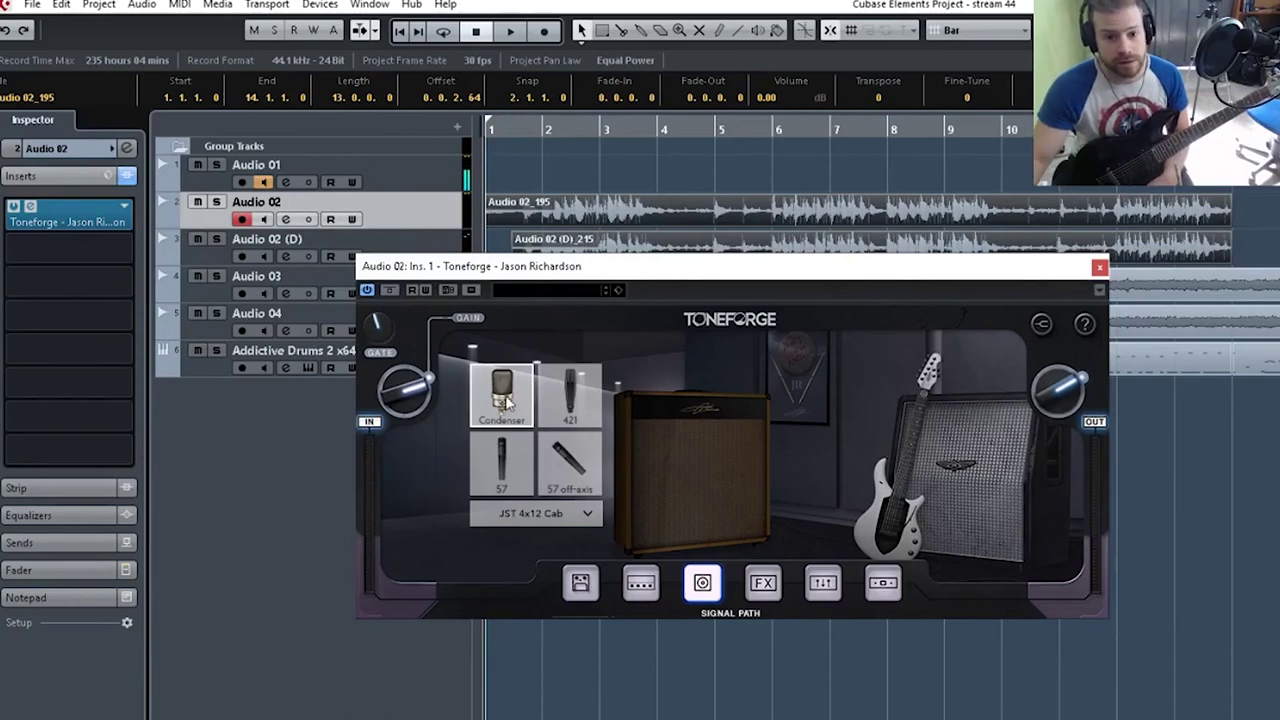
{"action": "left_click", "coordinate": [509, 470]}
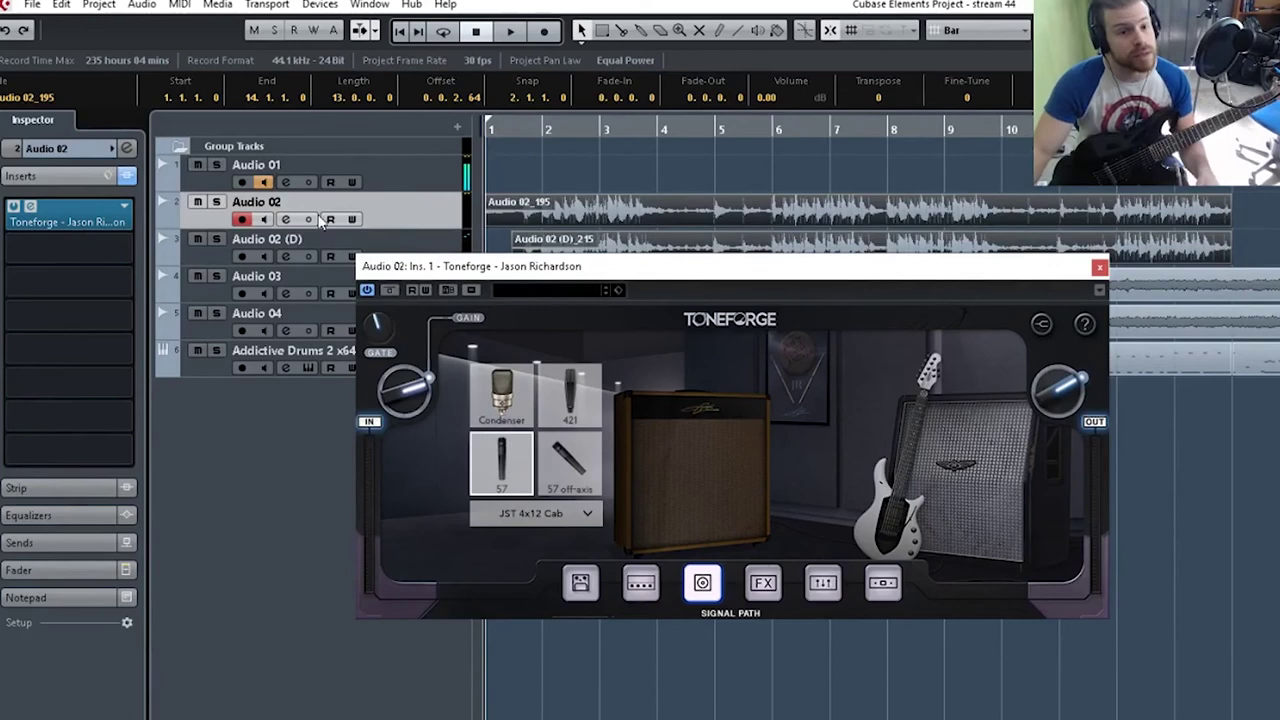
Set the cabinet microphone in Audio 02 (D)'s Toneforge insert to the 57, start playback and close both plugin windows.
{"action": "left_click", "coordinate": [406, 240]}
{"action": "left_click", "coordinate": [31, 208]}
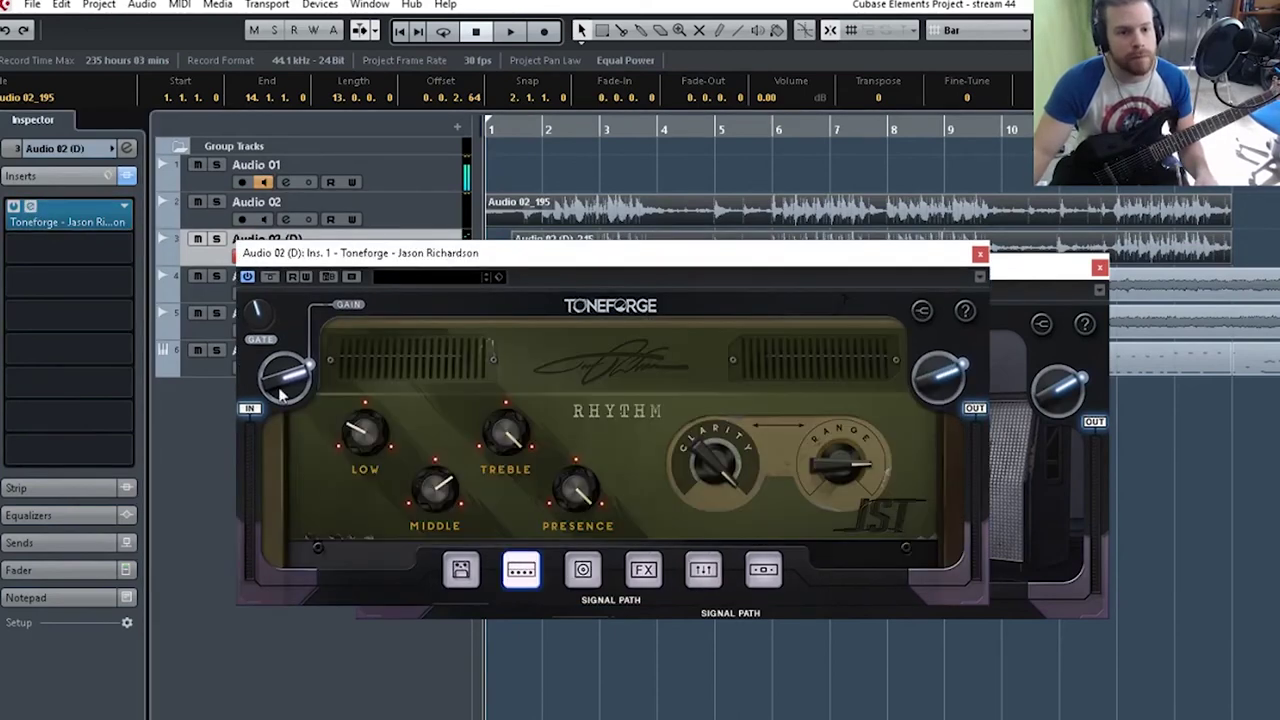
{"action": "left_click", "coordinate": [585, 570]}
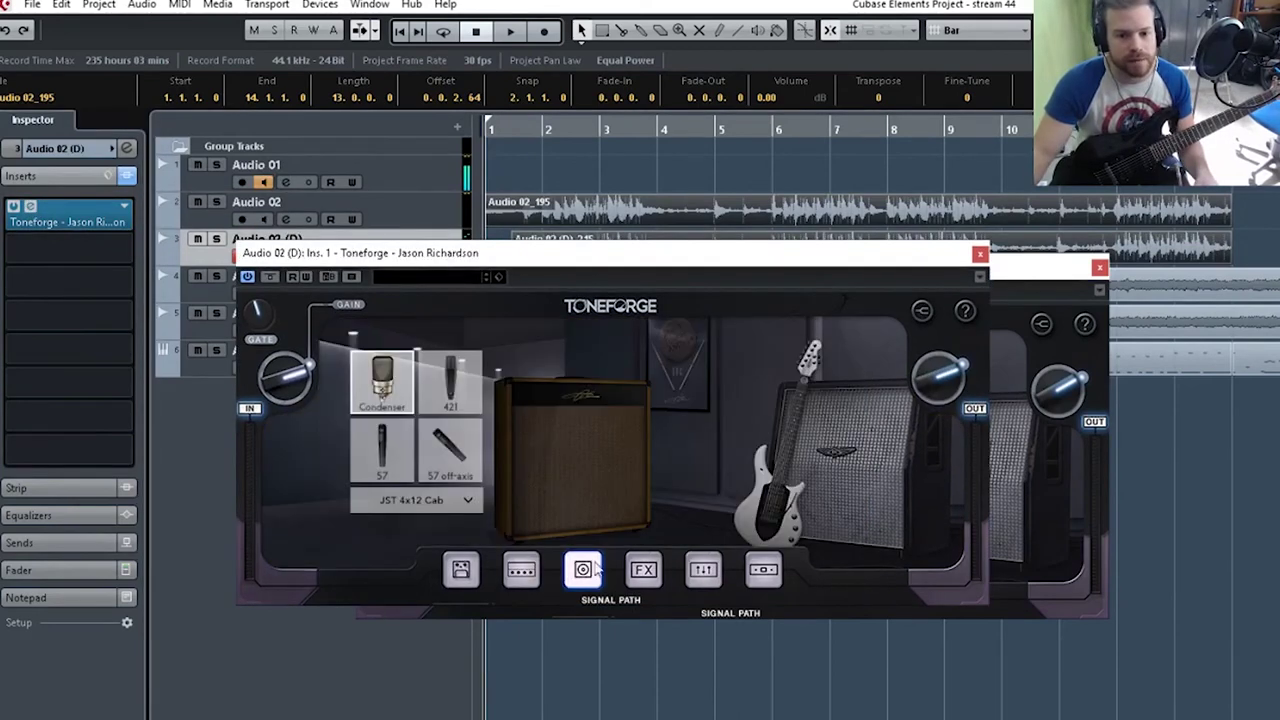
{"action": "left_click", "coordinate": [390, 450]}
{"action": "key", "text": "space"}
{"action": "left_click", "coordinate": [979, 253]}
{"action": "left_click", "coordinate": [1099, 267]}
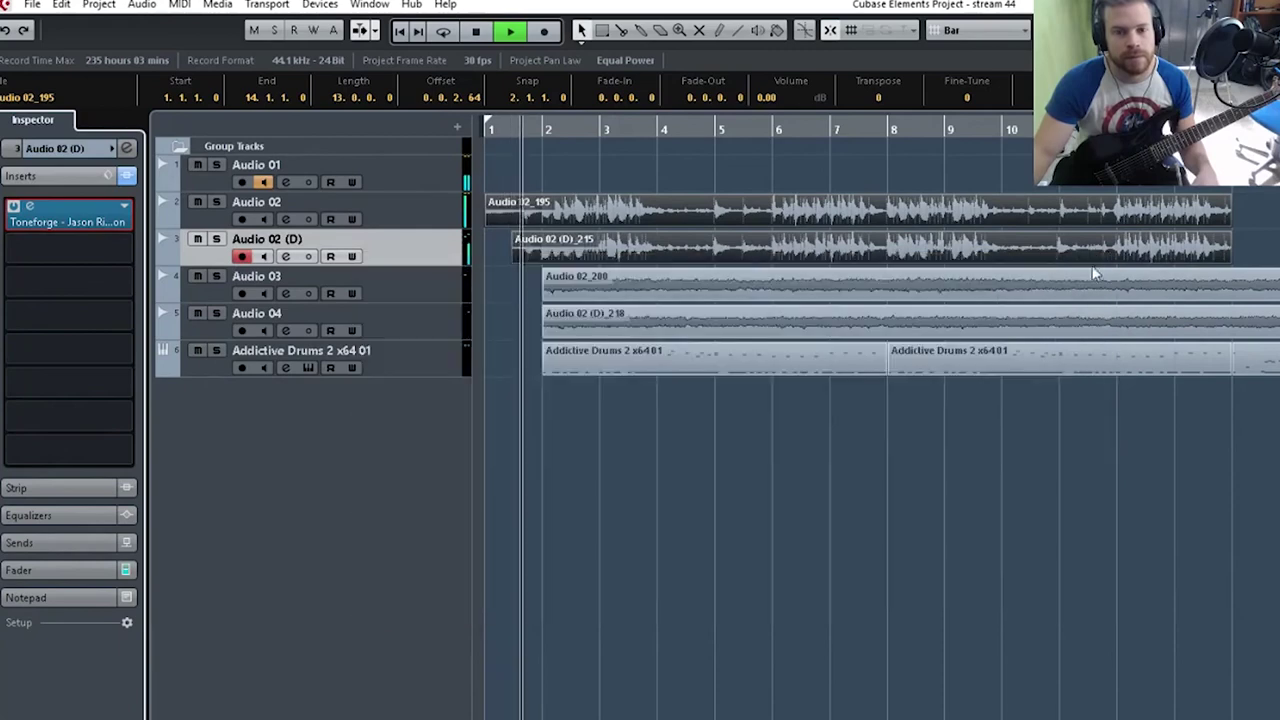
Alternate mutes between the Audio 02 pair and Audio 03 and 04 during playback to compare the 57 microphone tone, ending with playback stopped.
{"action": "left_click", "coordinate": [457, 213]}
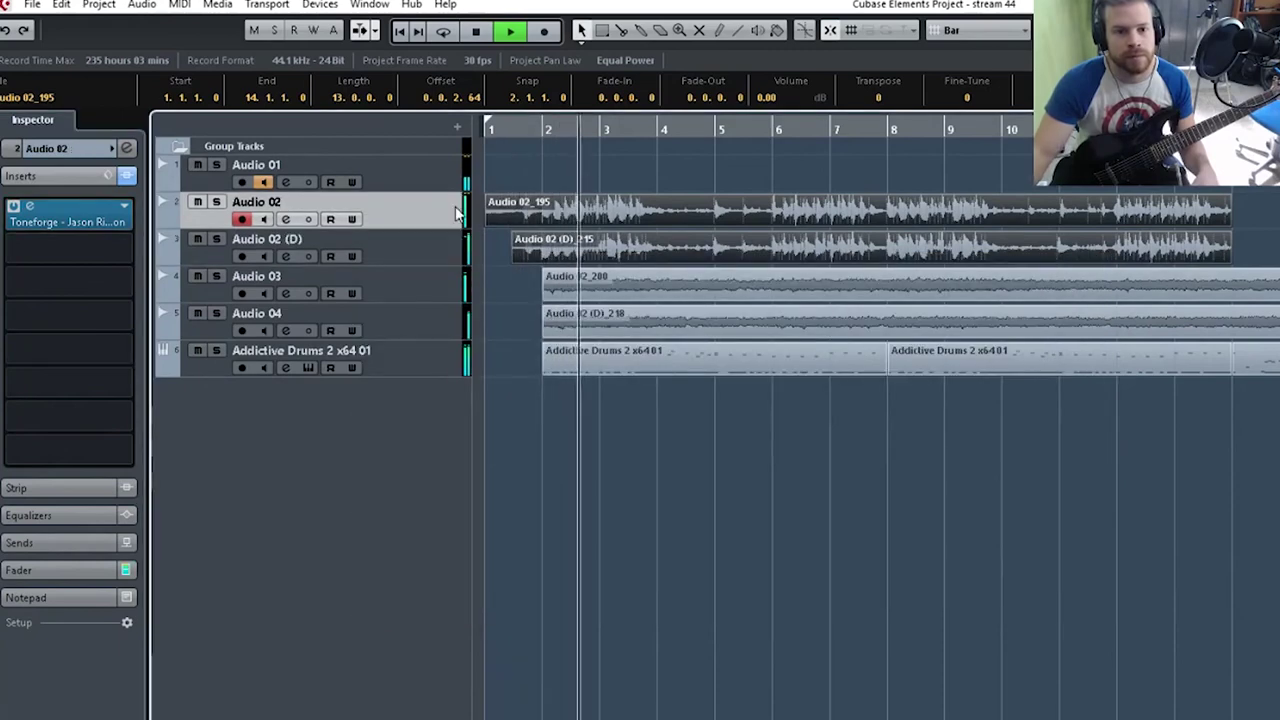
{"action": "left_click", "coordinate": [197, 238]}
{"action": "left_click", "coordinate": [197, 201]}
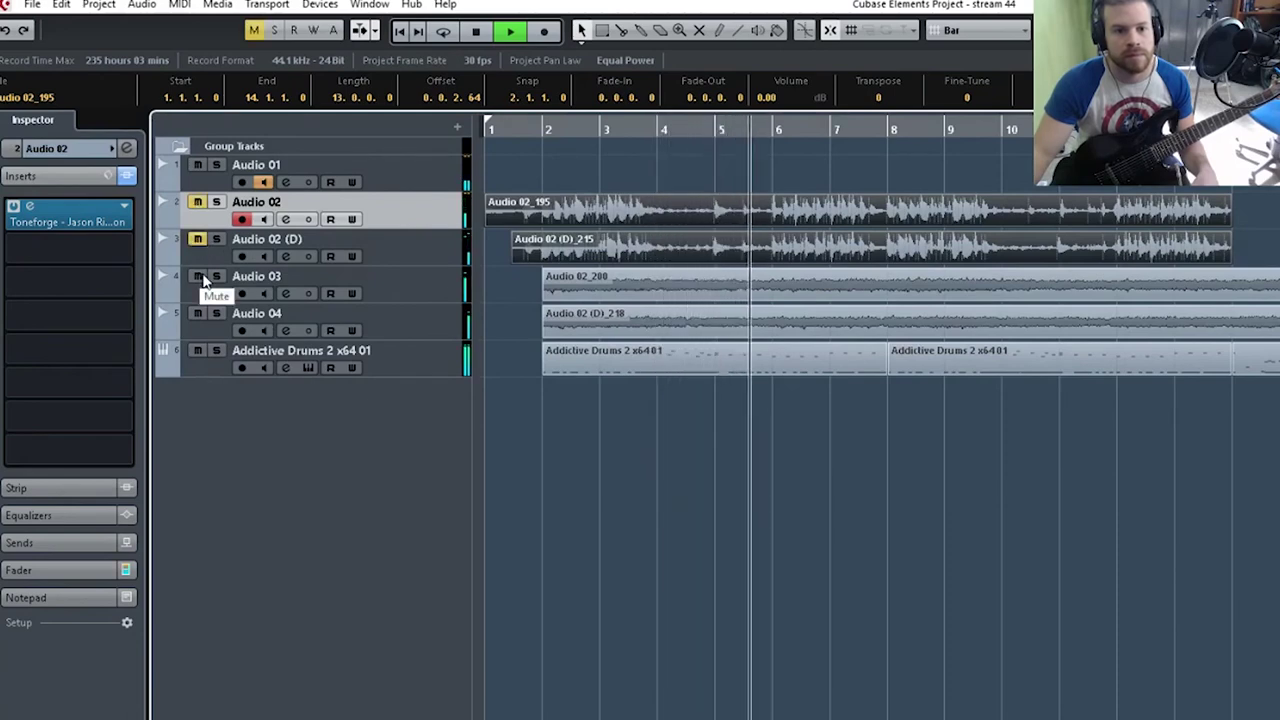
{"action": "left_click", "coordinate": [197, 238]}
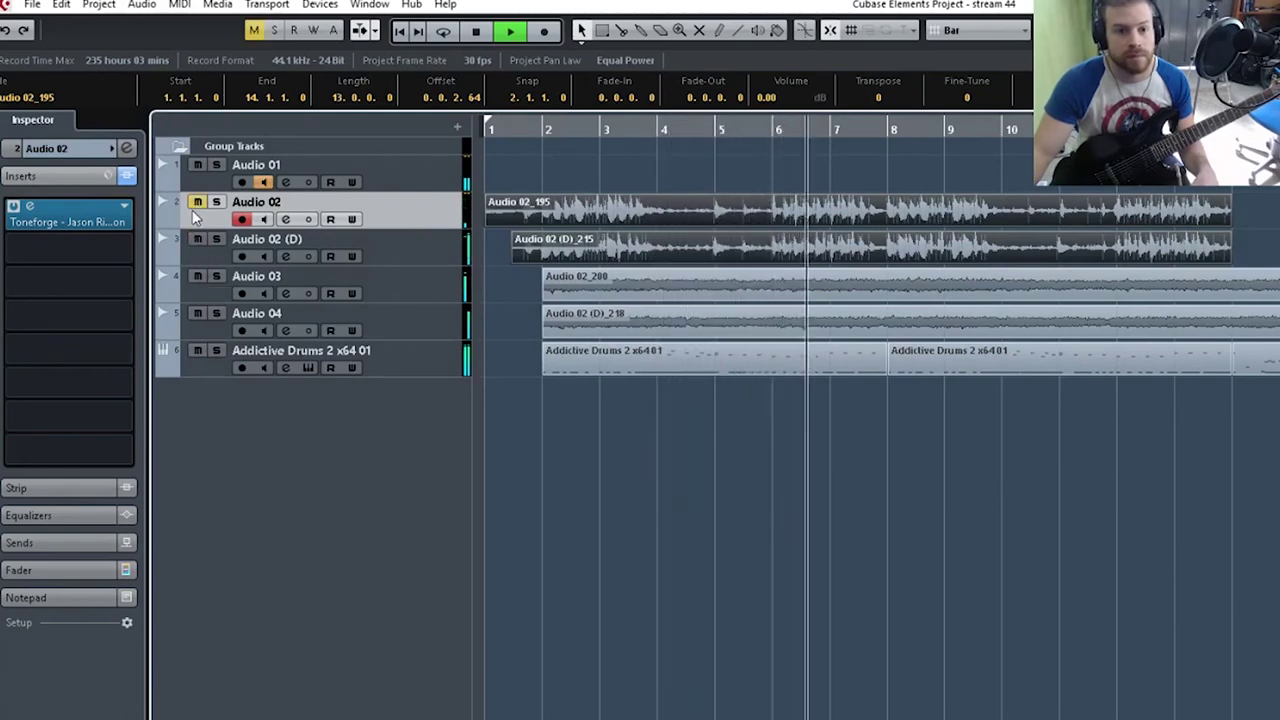
{"action": "left_click", "coordinate": [197, 276]}
{"action": "left_click", "coordinate": [197, 313]}
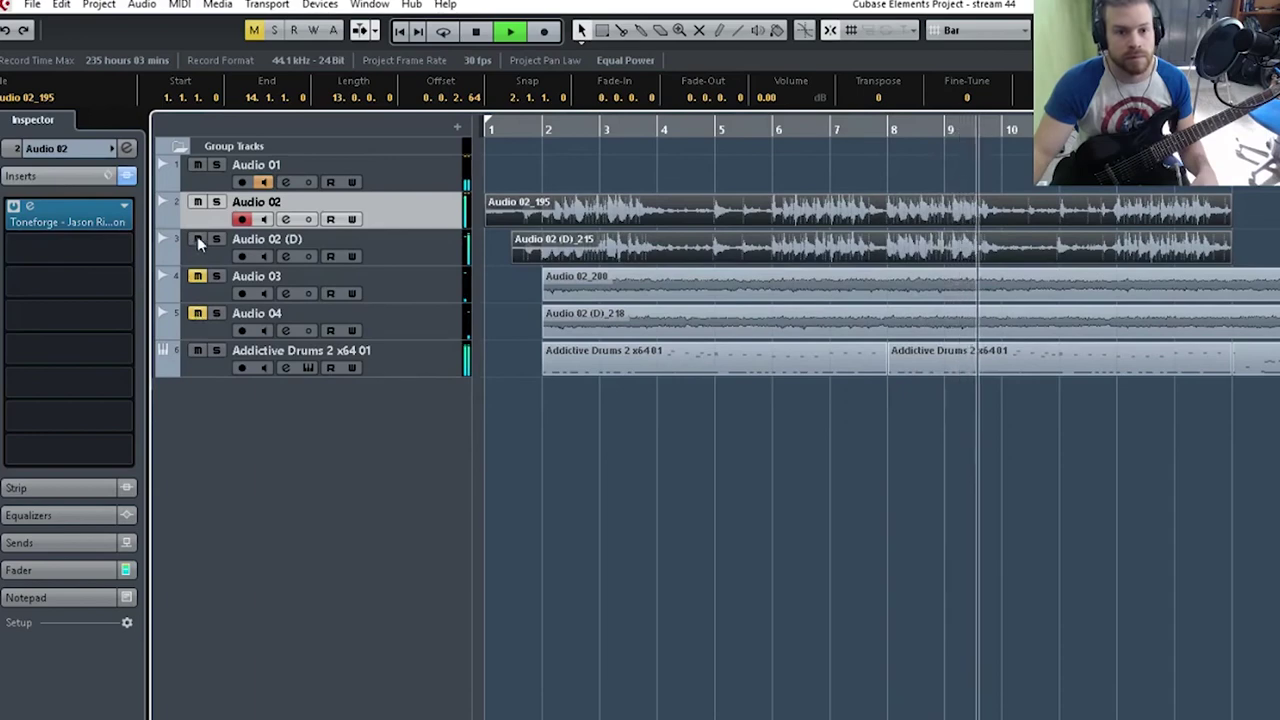
{"action": "left_click", "coordinate": [199, 239]}
{"action": "left_click", "coordinate": [199, 204]}
{"action": "left_click", "coordinate": [199, 256]}
{"action": "left_click", "coordinate": [199, 276]}
{"action": "left_click", "coordinate": [198, 313]}
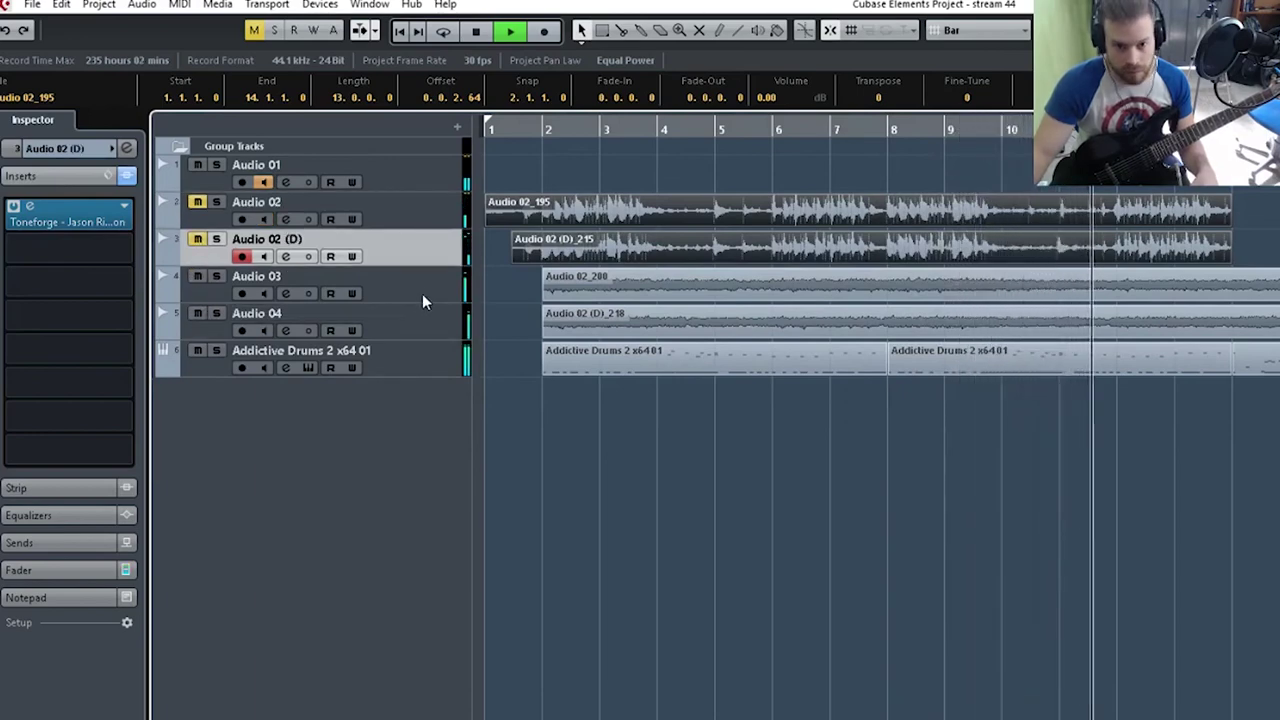
{"action": "key", "text": "space"}
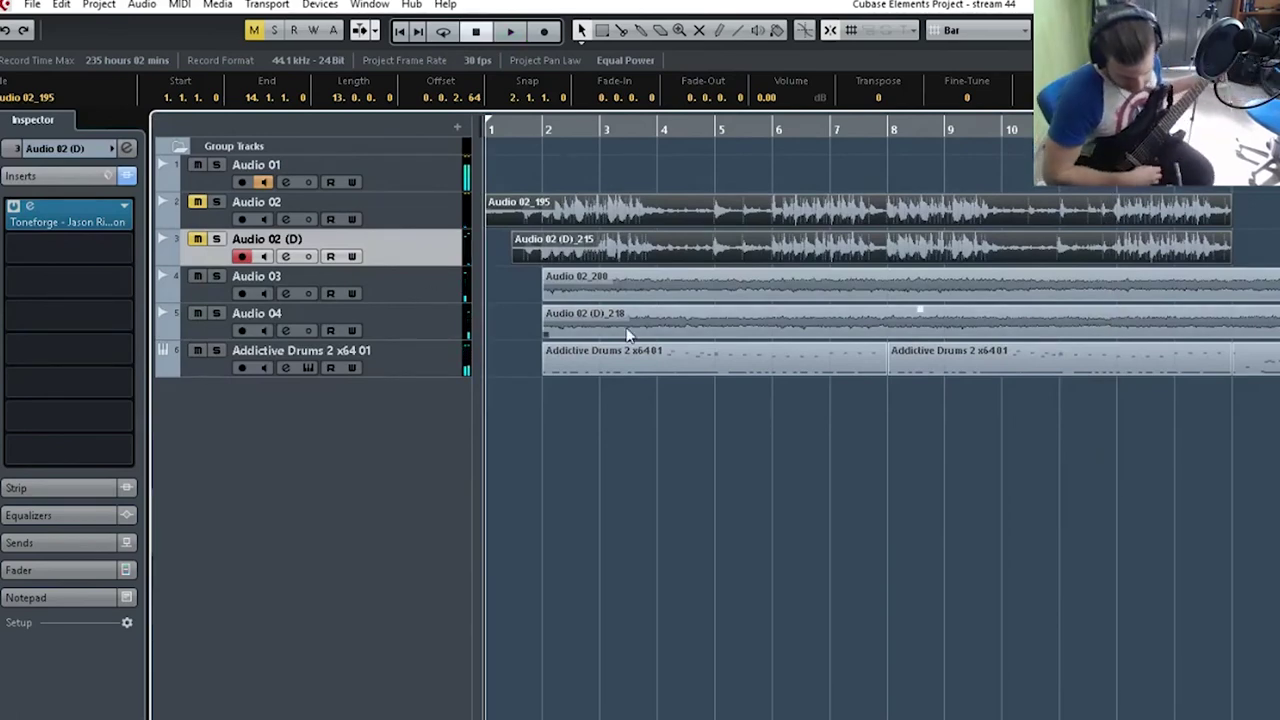
Enable input monitoring on Audio 04 and Audio 03, and set Audio 03's input to Mono In 2.
{"action": "left_click", "coordinate": [437, 318]}
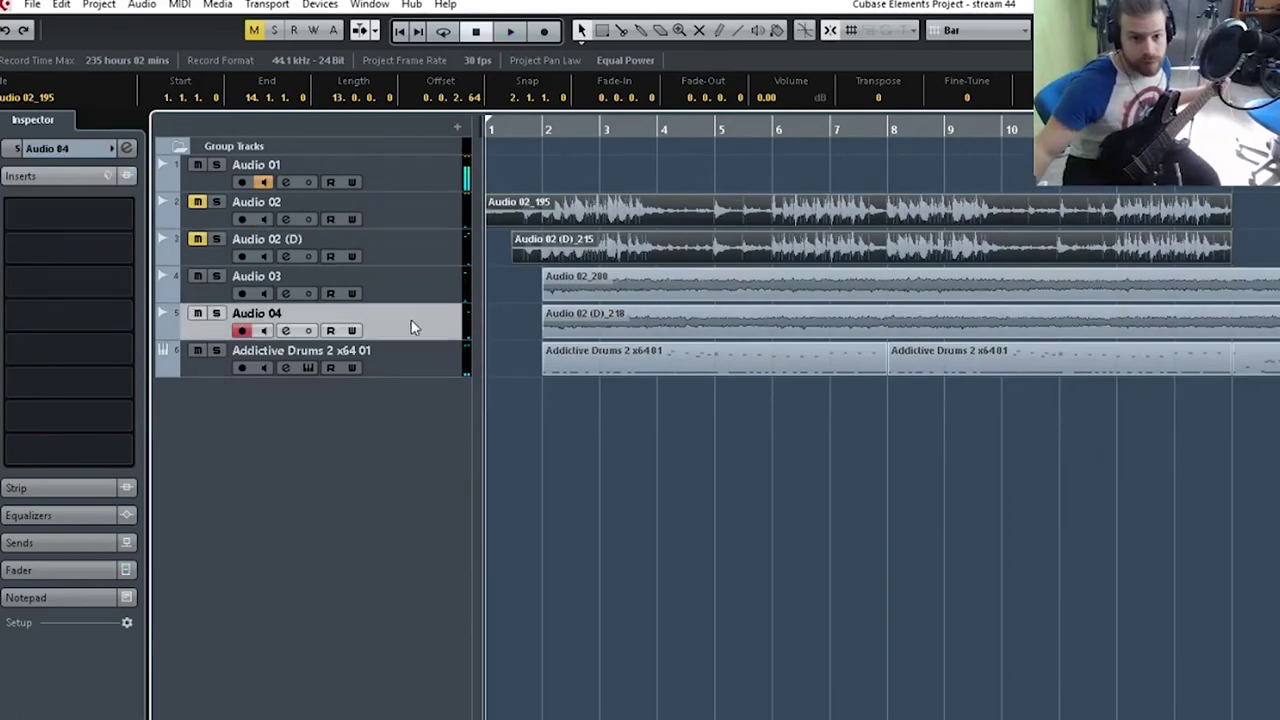
{"action": "left_click", "coordinate": [265, 332]}
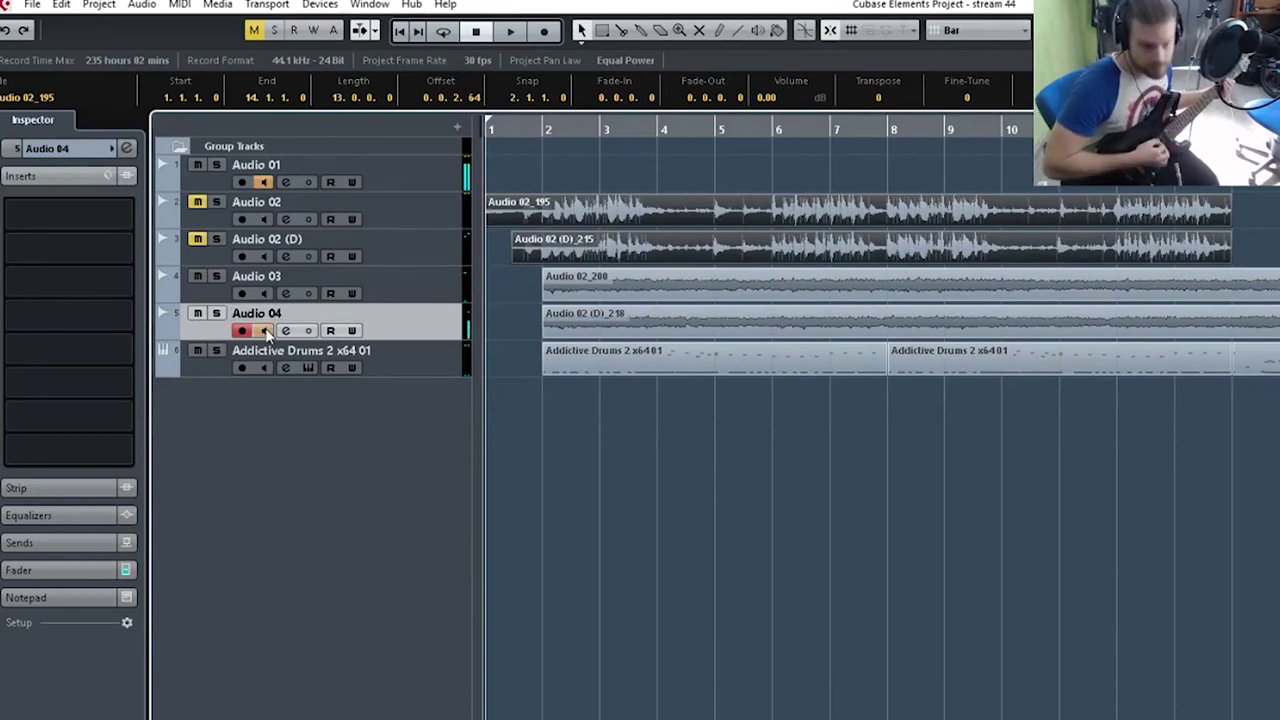
{"action": "left_click", "coordinate": [405, 291]}
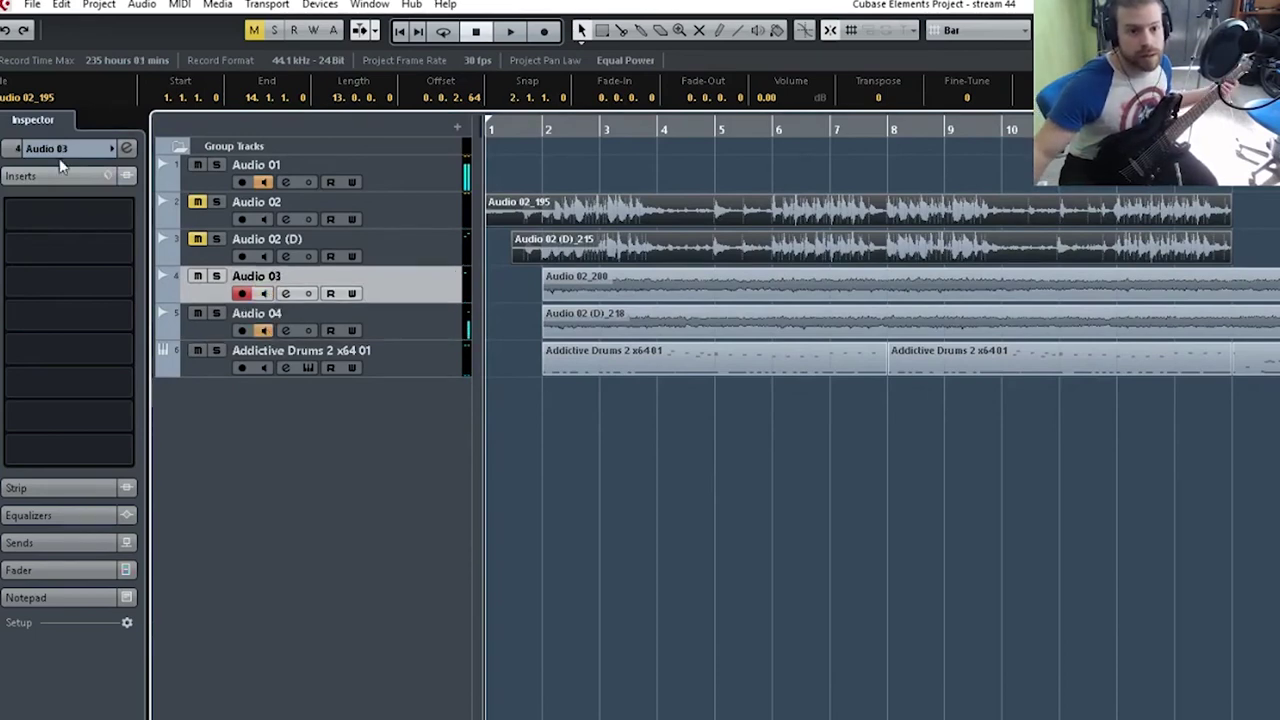
{"action": "left_click", "coordinate": [72, 152]}
{"action": "left_click", "coordinate": [62, 303]}
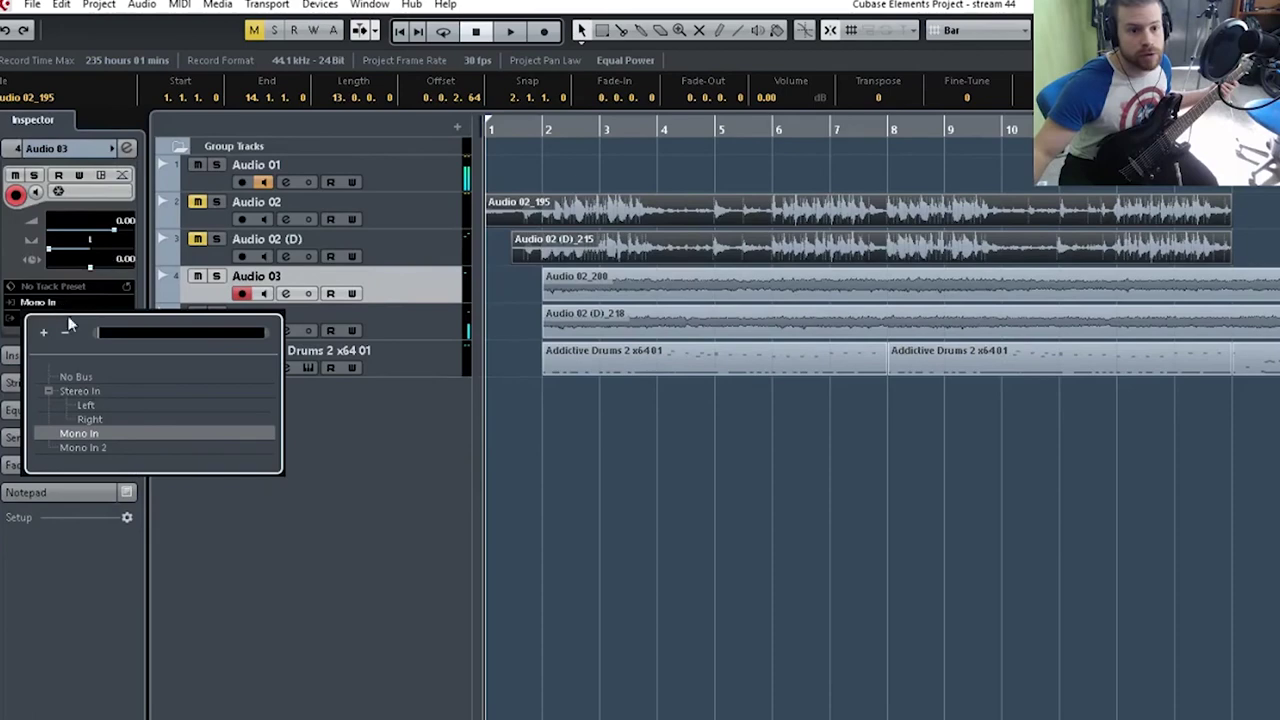
{"action": "left_click", "coordinate": [84, 448]}
{"action": "left_click", "coordinate": [263, 293]}
Set the input routing of Audio 04 to Mono In 2.
{"action": "left_click", "coordinate": [385, 314]}
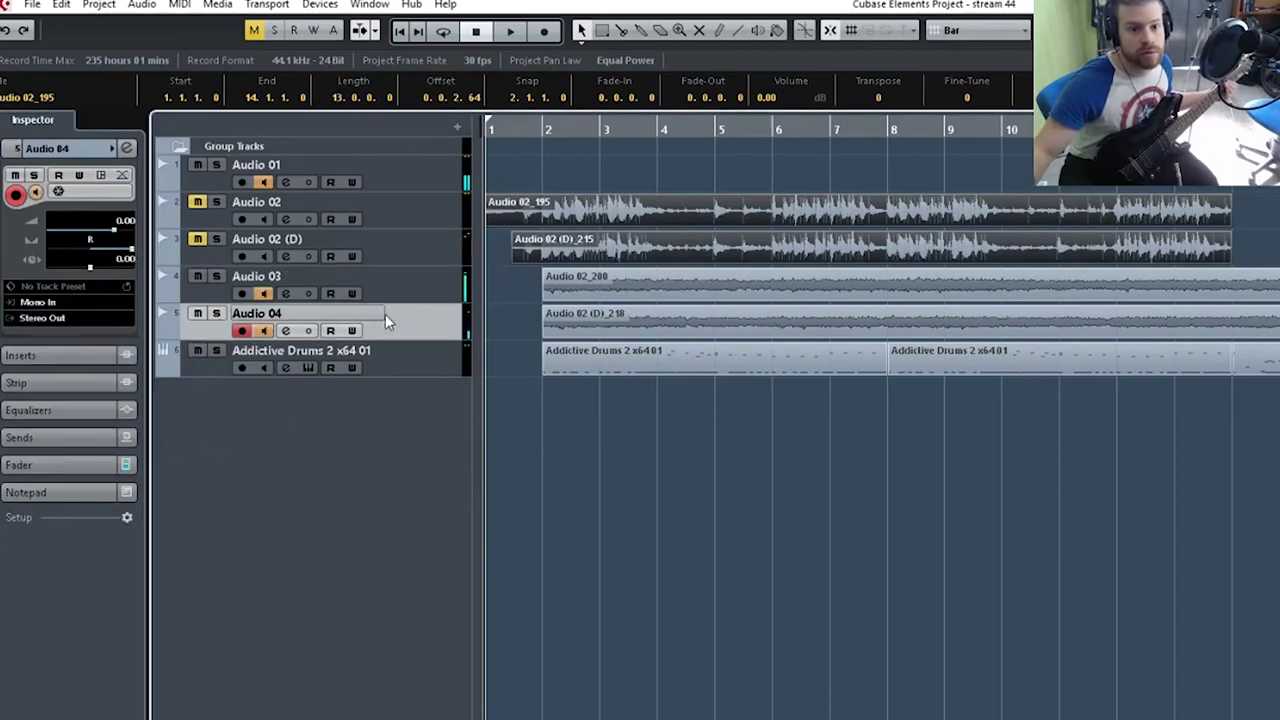
{"action": "left_click", "coordinate": [52, 292]}
{"action": "left_click", "coordinate": [54, 290]}
{"action": "left_click", "coordinate": [49, 304]}
{"action": "left_click", "coordinate": [97, 448]}
{"action": "left_click", "coordinate": [97, 447]}
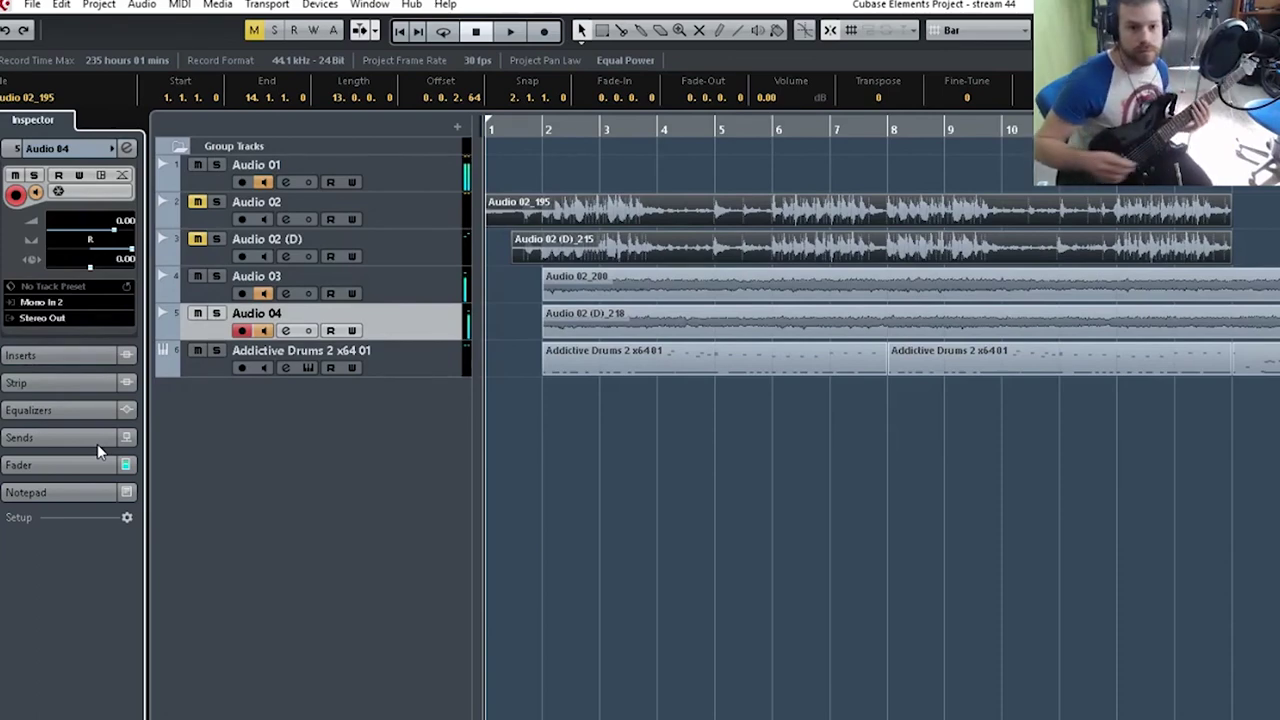
Swap the mutes from the Audio 02 pair to Audio 03 and Audio 04, and clear the mutes on all guitar tracks.
{"action": "left_click", "coordinate": [198, 277]}
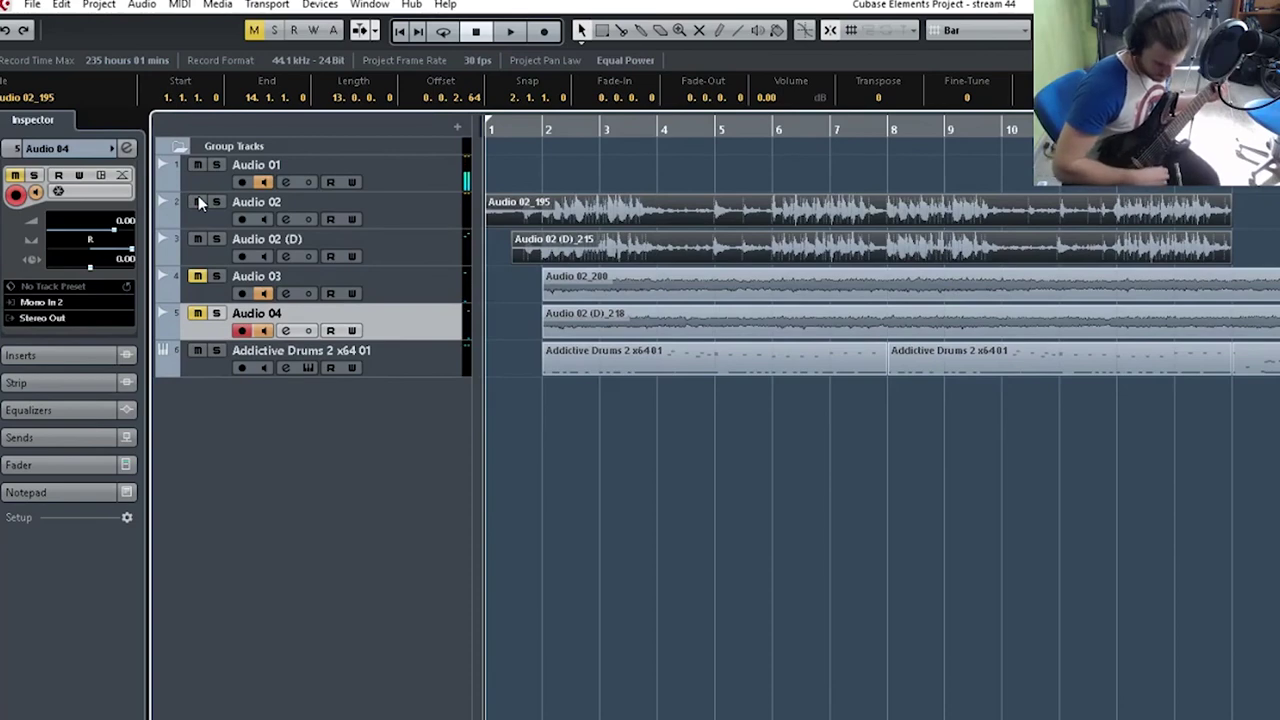
{"action": "left_click", "coordinate": [199, 313], "text": "ctrl"}
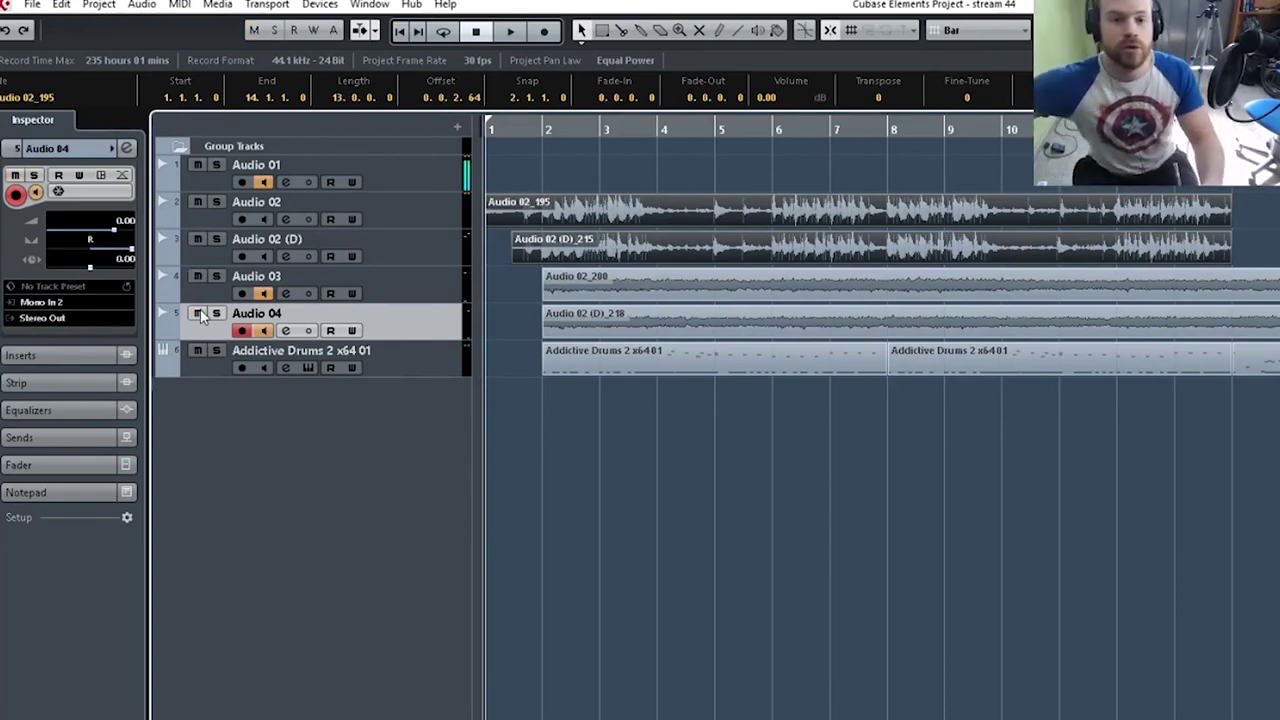